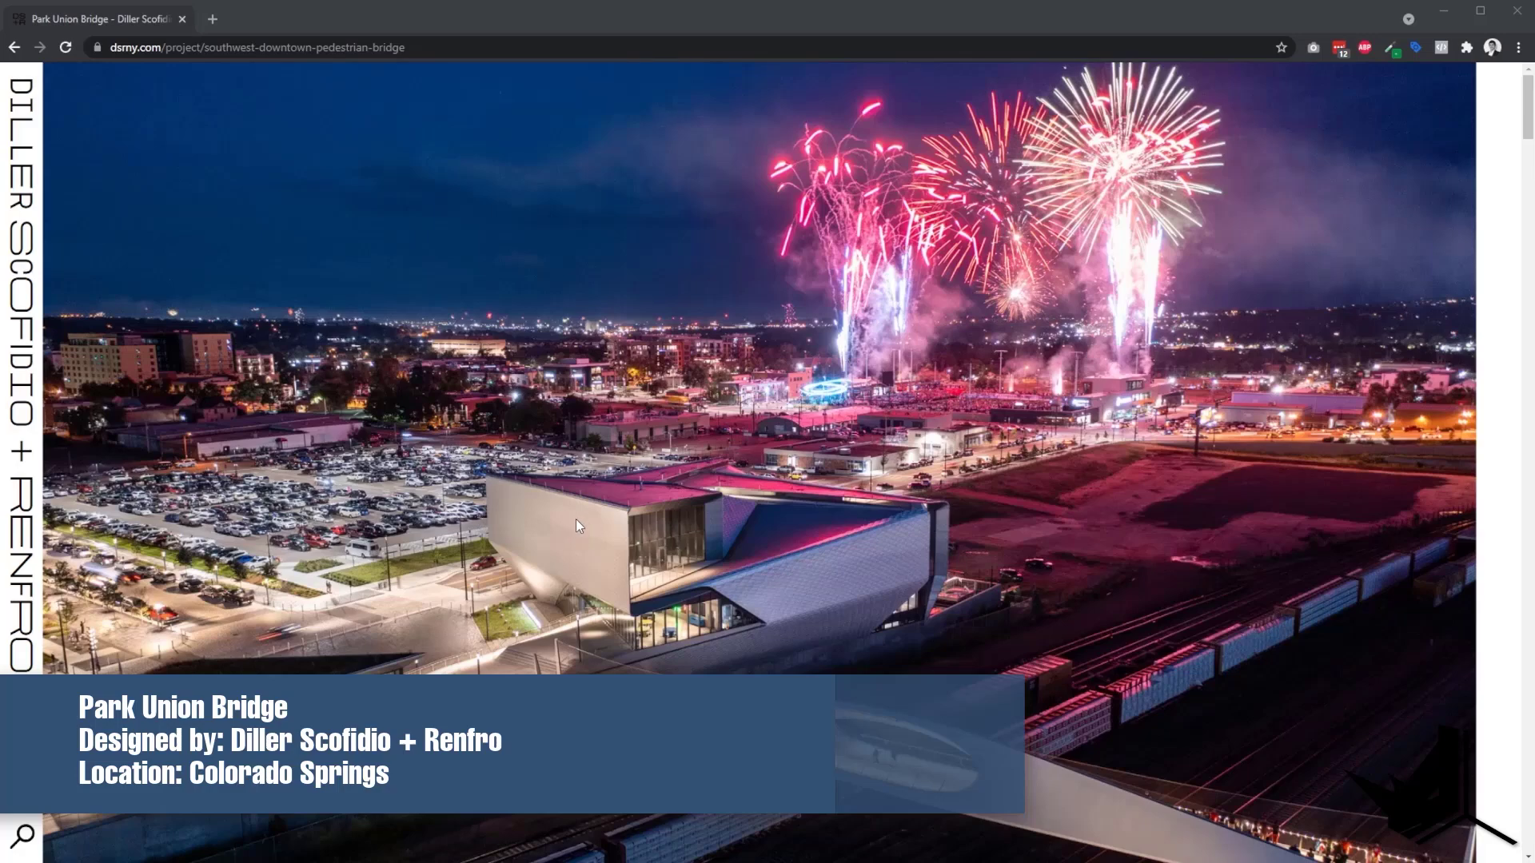
Browse the DS+R Park Union Bridge page photos and description down to the Project Information credits
scroll(576, 519, "down", 3)
scroll(645, 507, "down", 6)
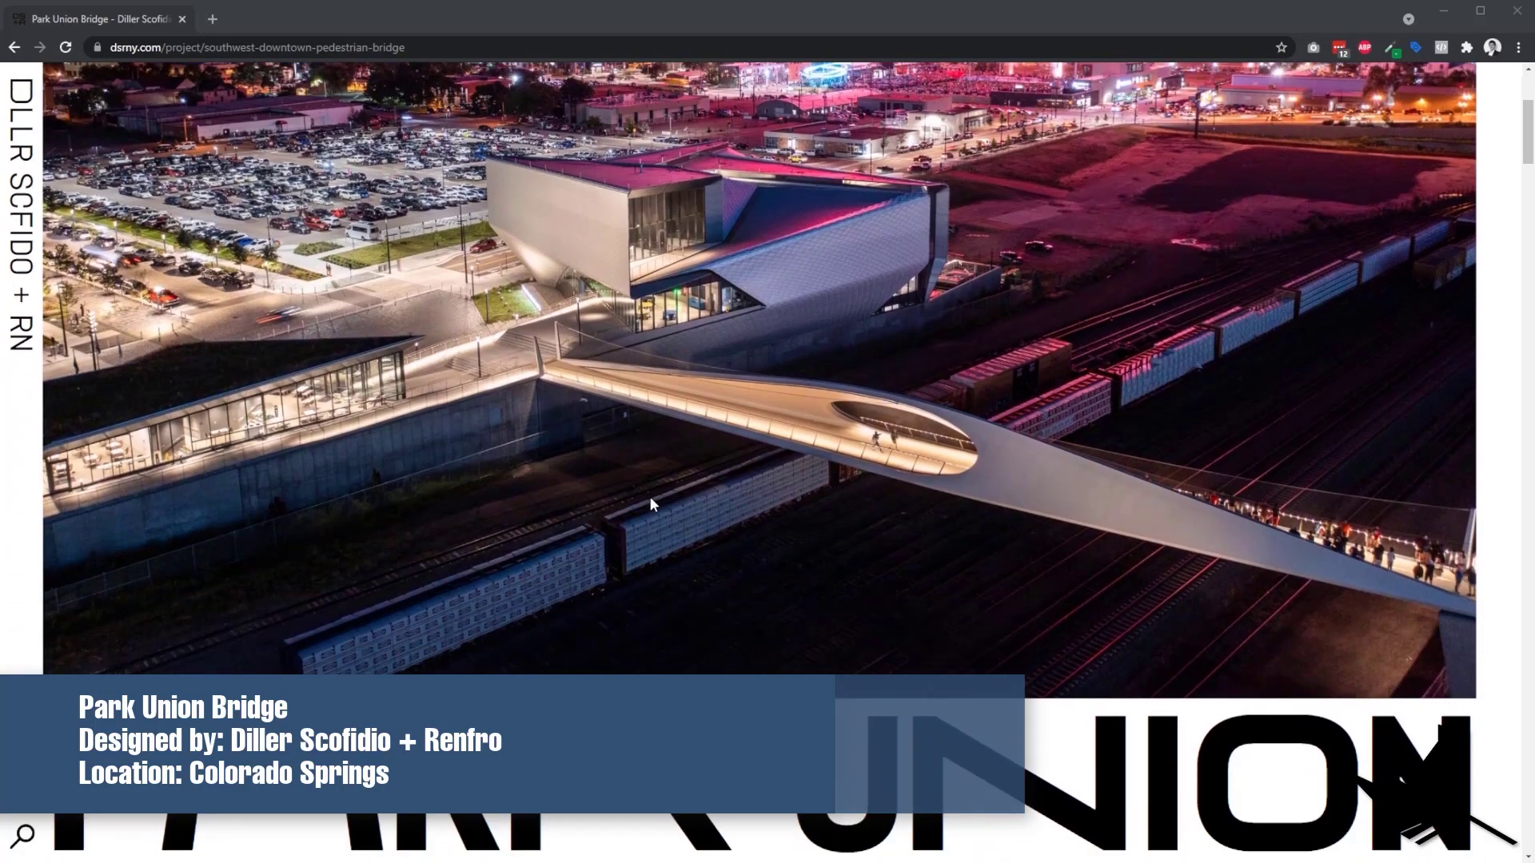
scroll(662, 493, "down", 15)
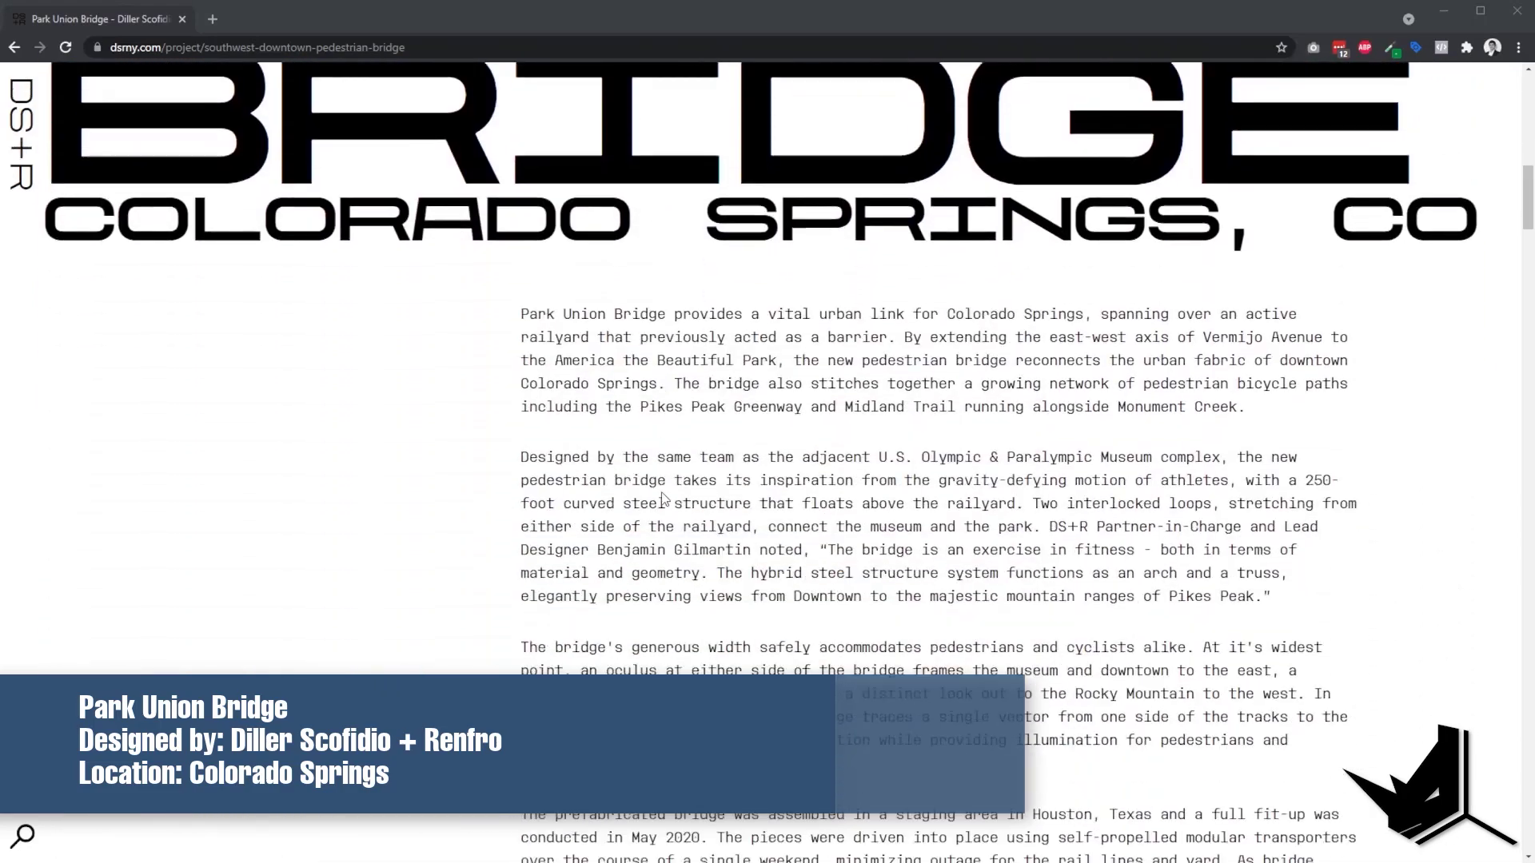
scroll(660, 502, "down", 10)
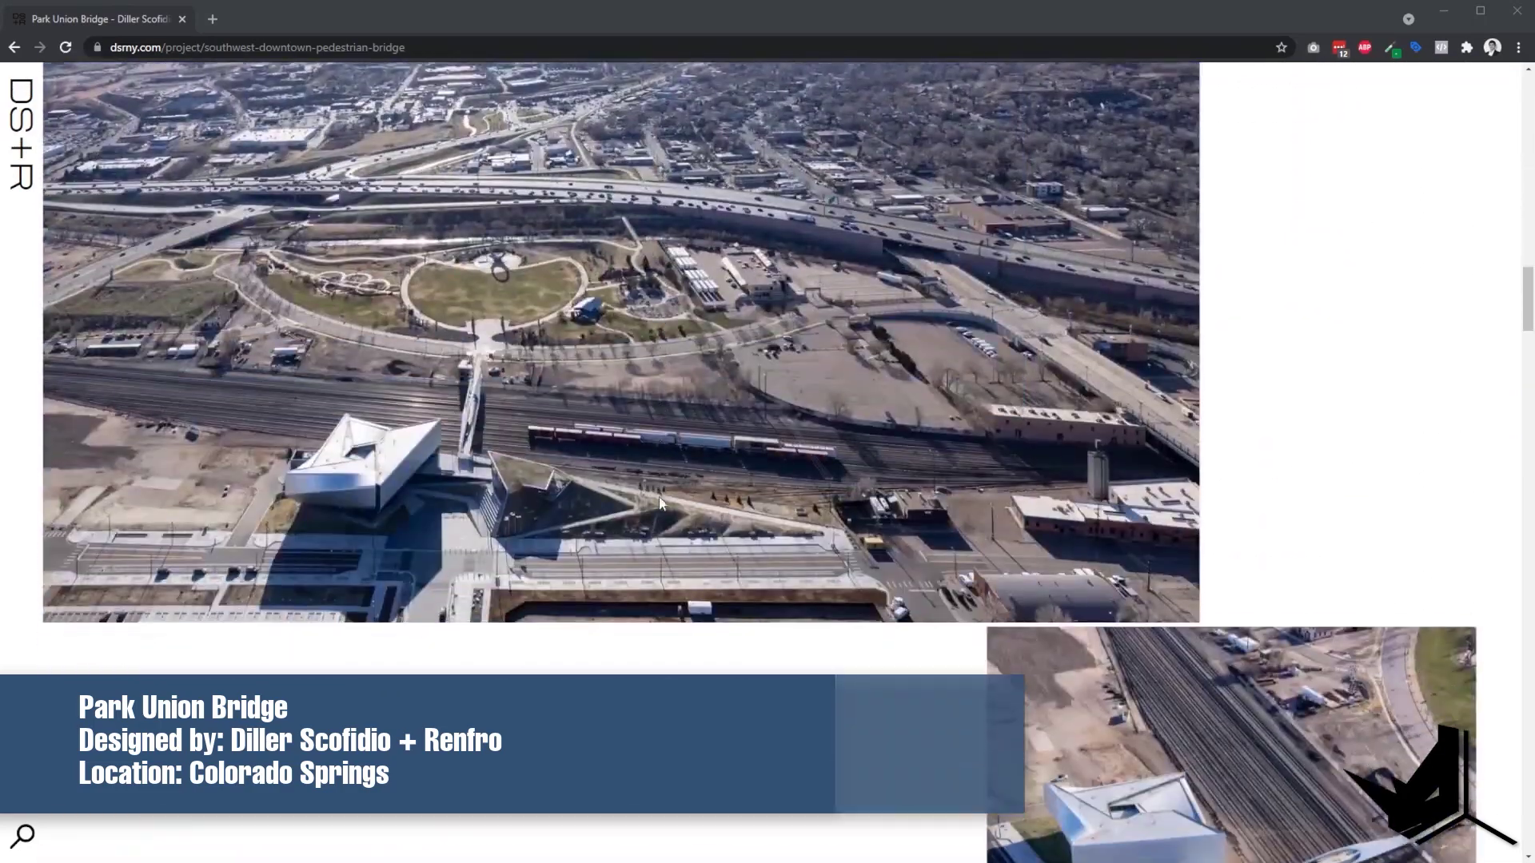
scroll(662, 504, "down", 8)
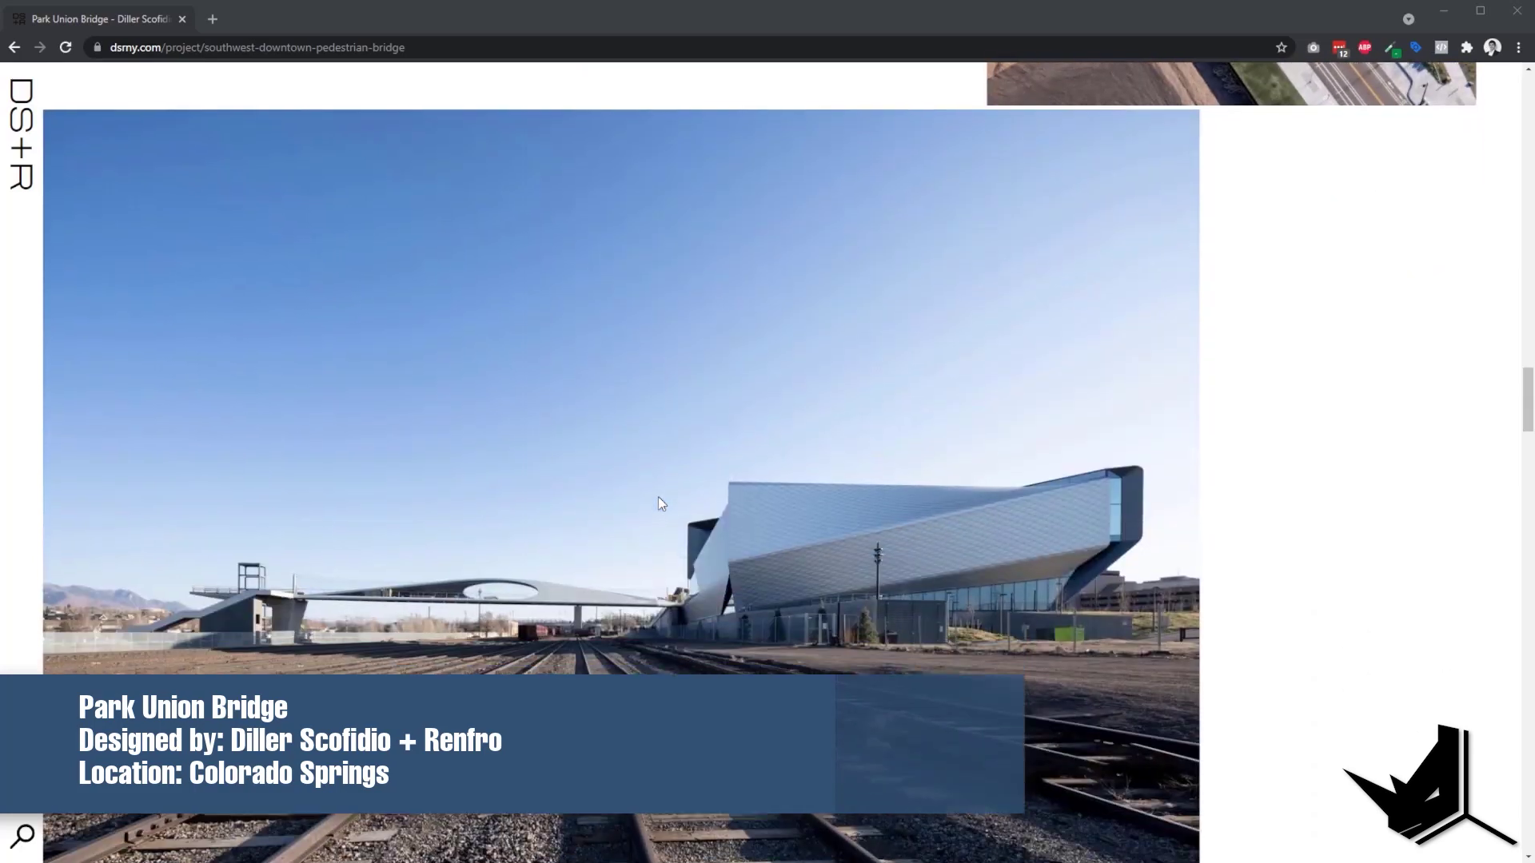
scroll(662, 504, "down", 5)
scroll(660, 504, "down", 5)
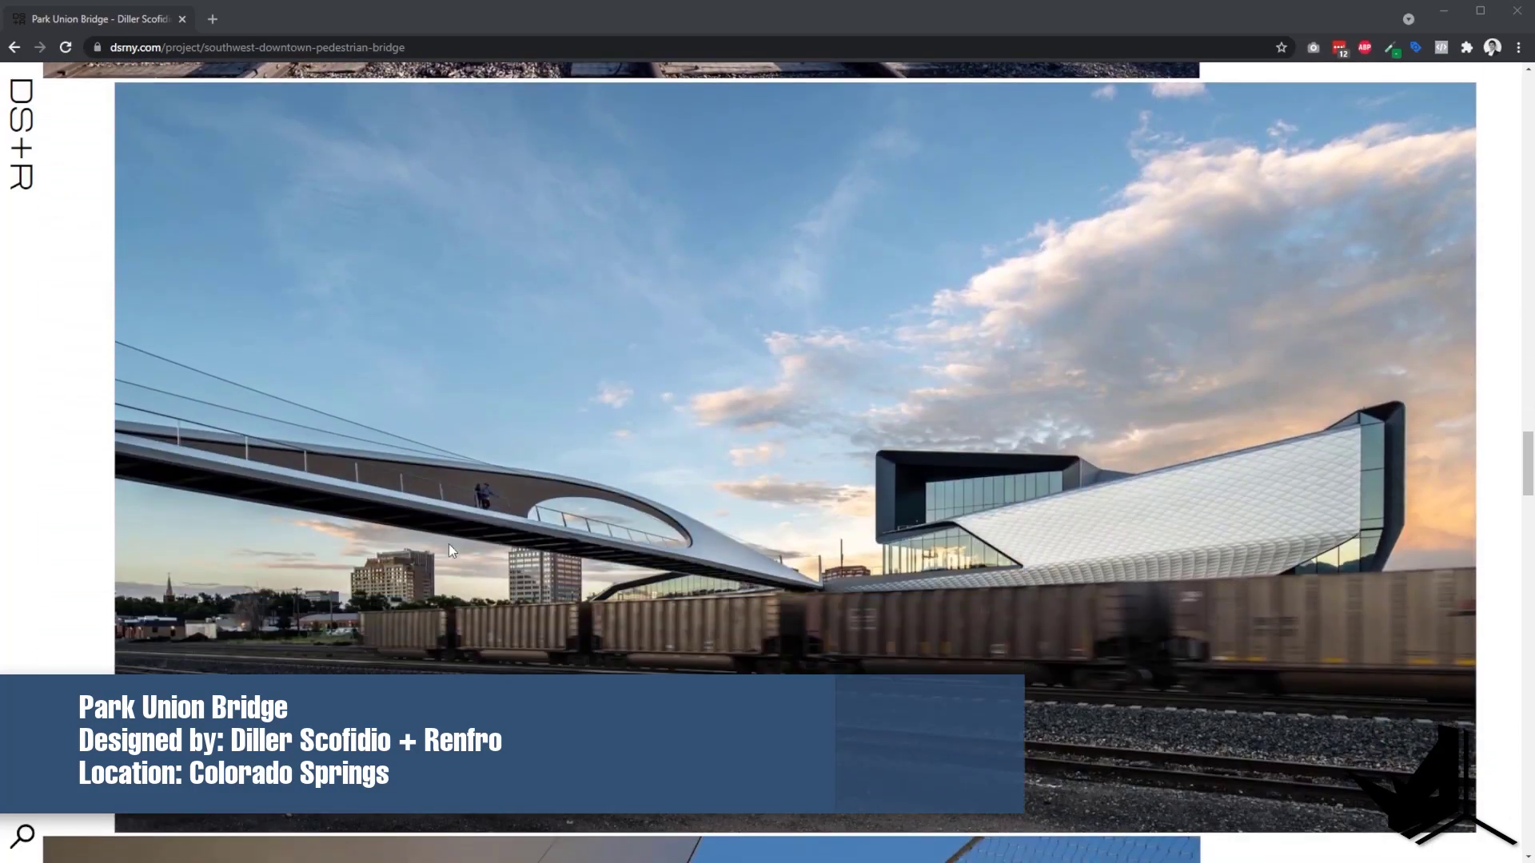
scroll(653, 528, "down", 10)
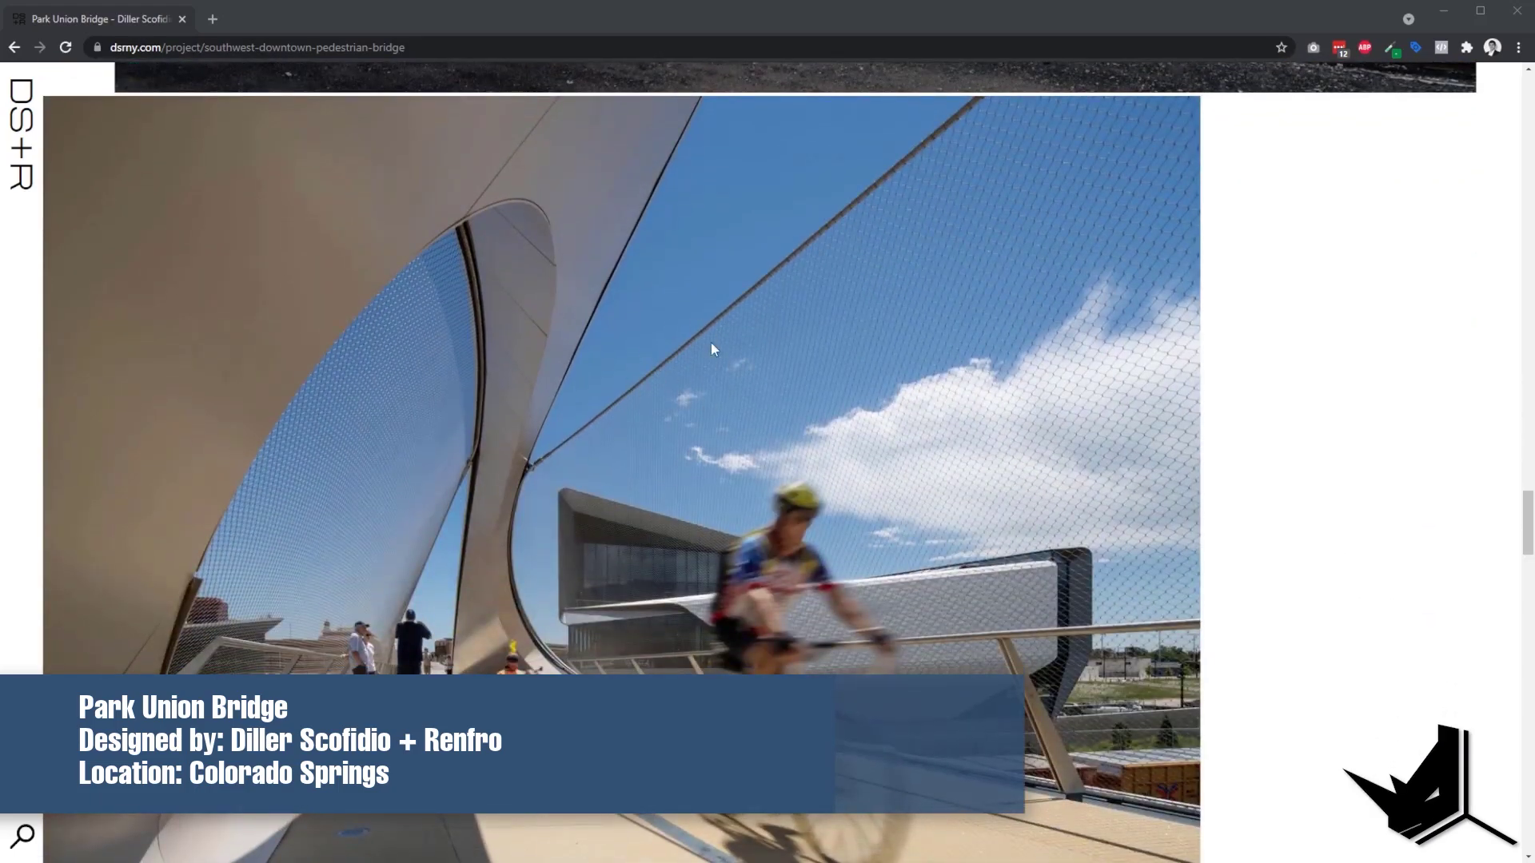
scroll(715, 433, "down", 6)
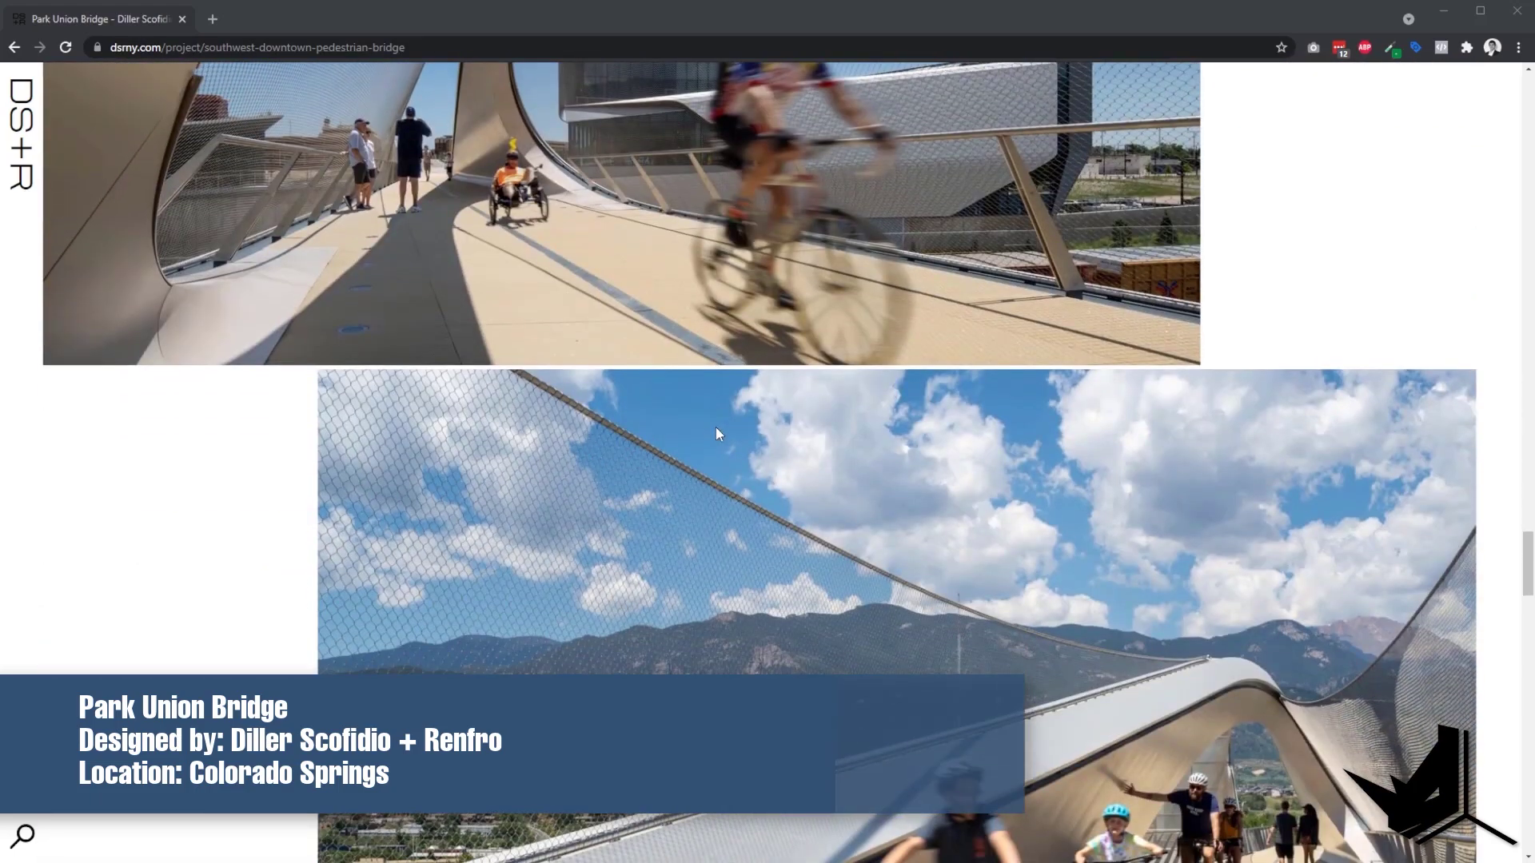
scroll(717, 420, "down", 4)
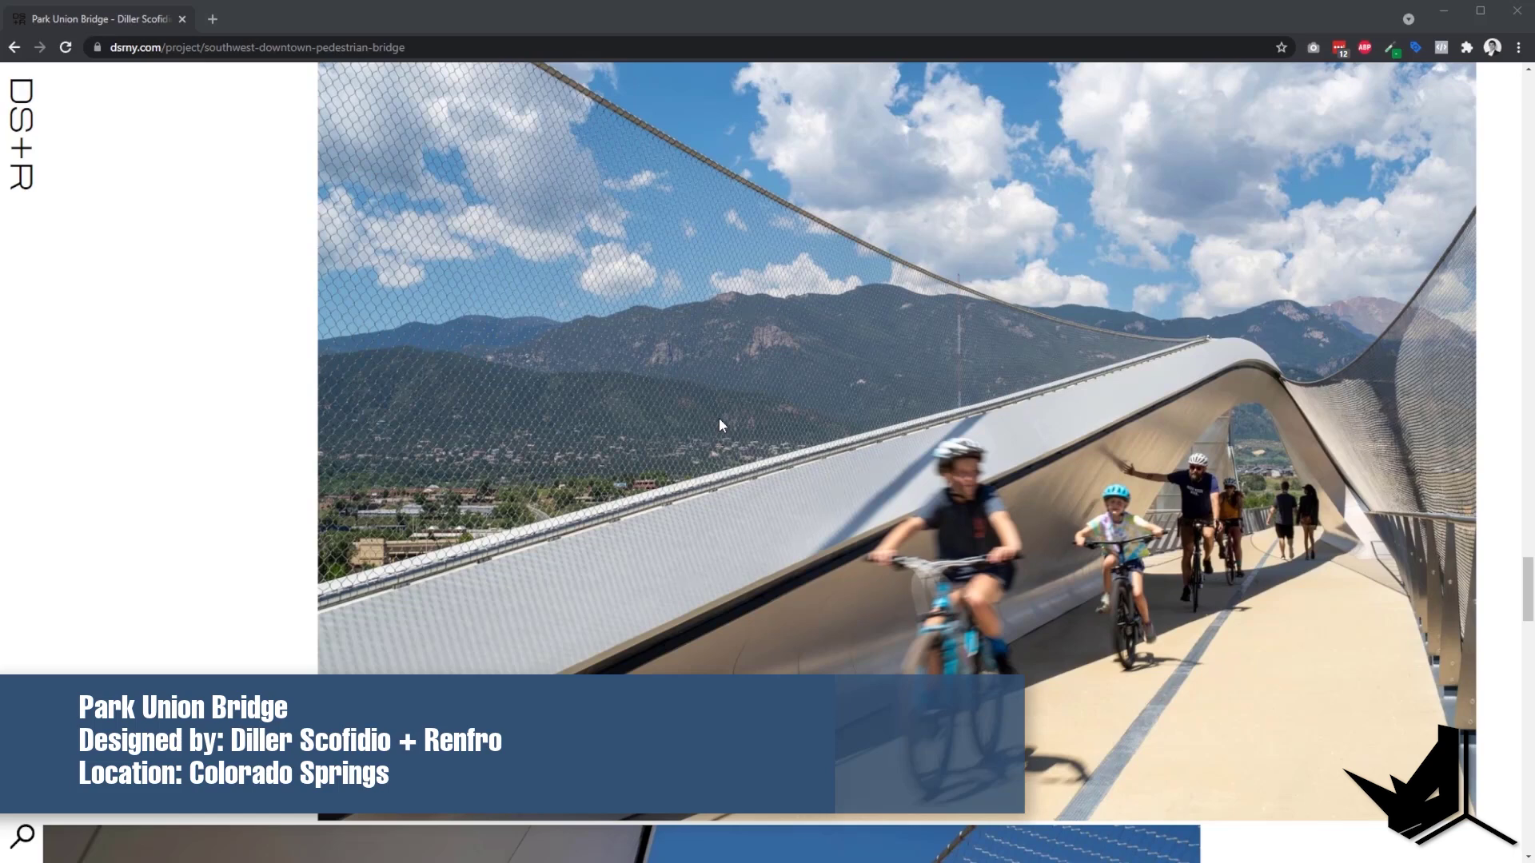
scroll(723, 421, "down", 4)
scroll(727, 416, "up", 3)
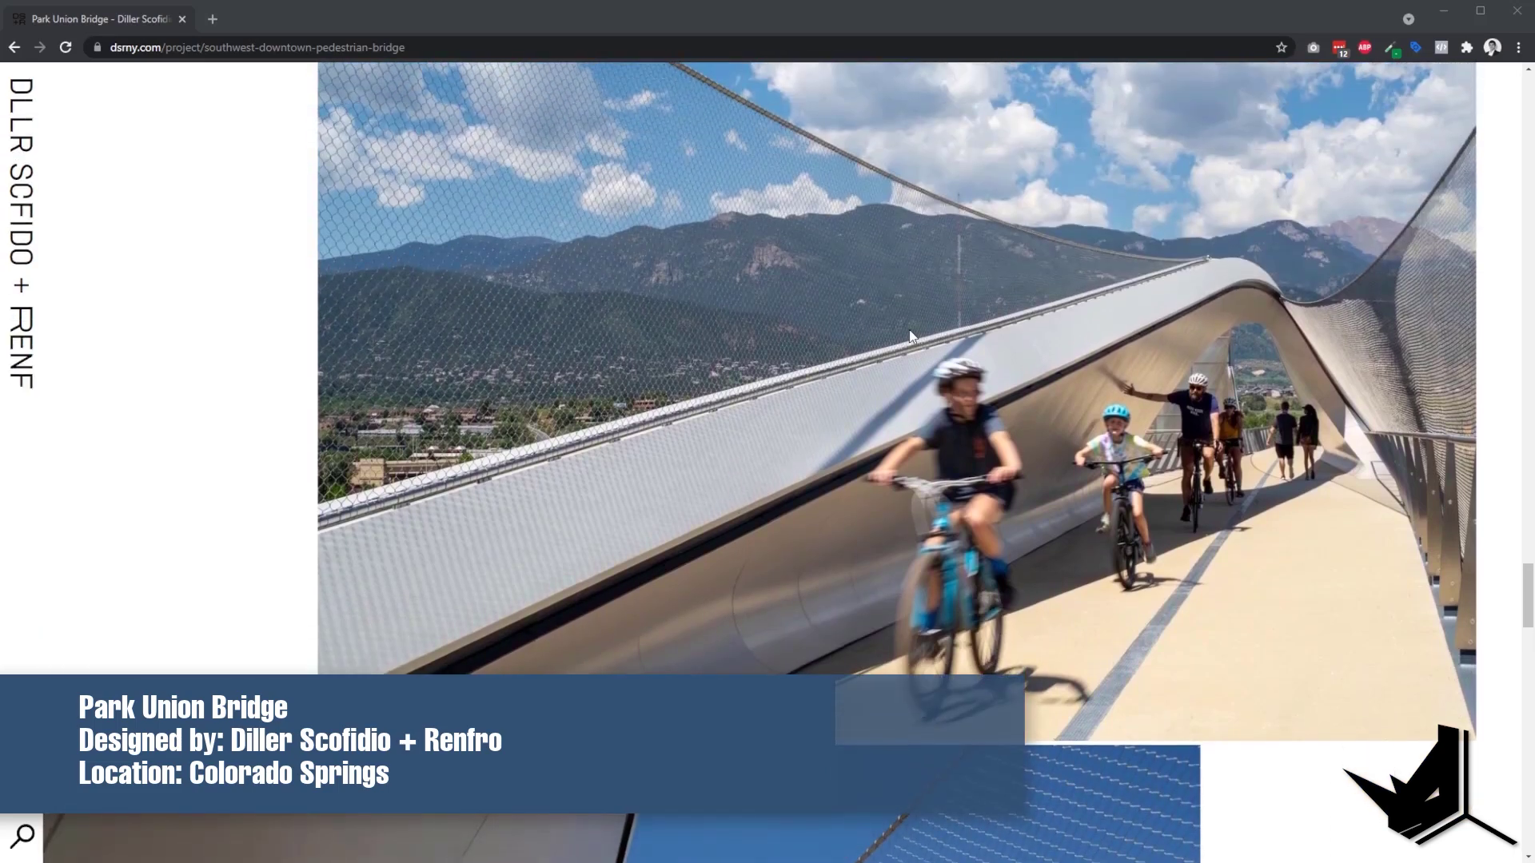
scroll(949, 448, "down", 15)
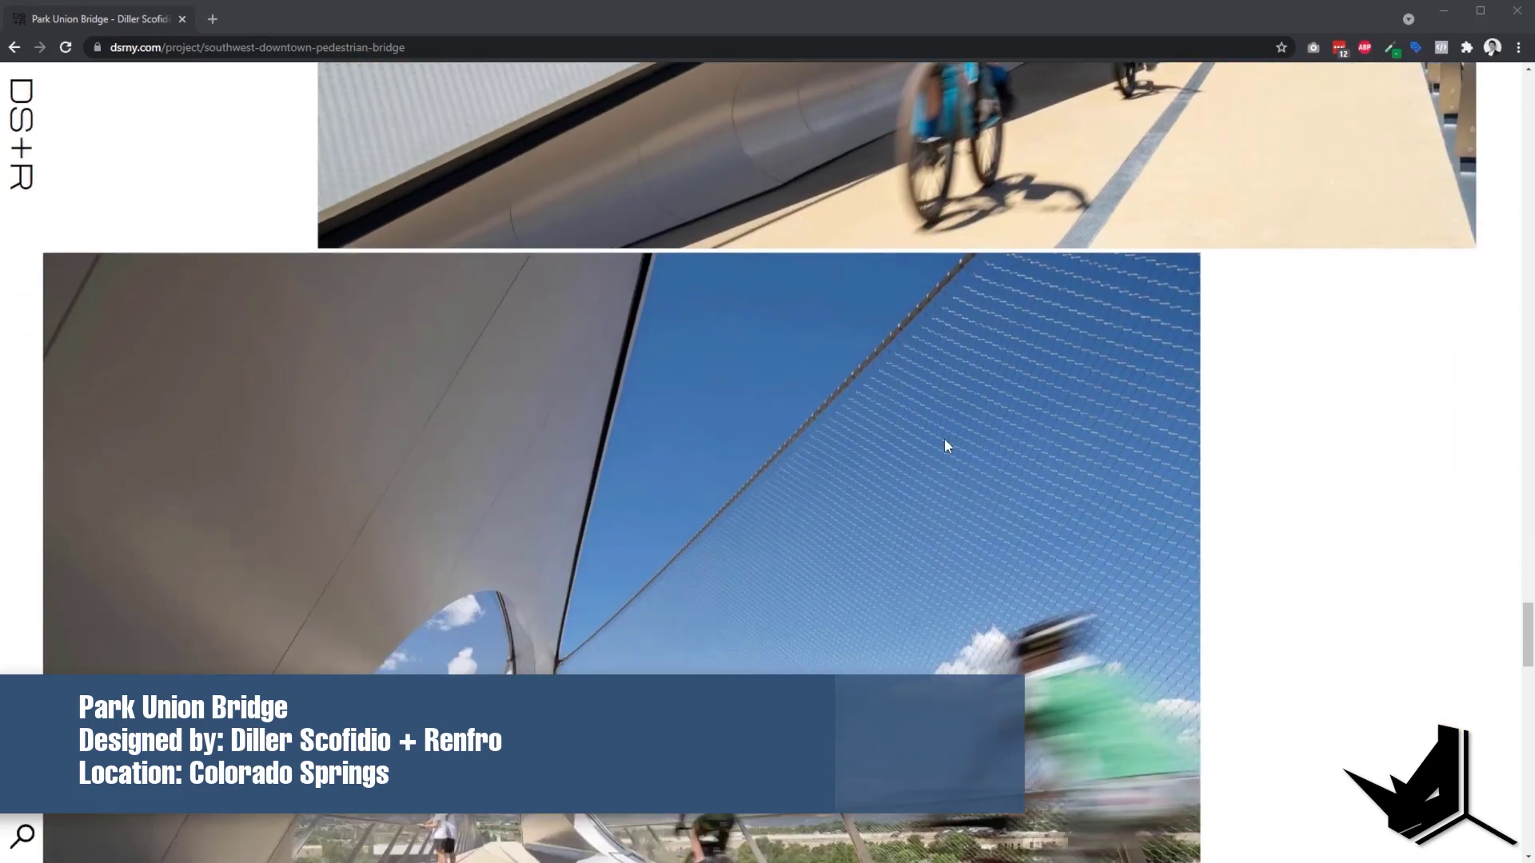
scroll(956, 439, "down", 10)
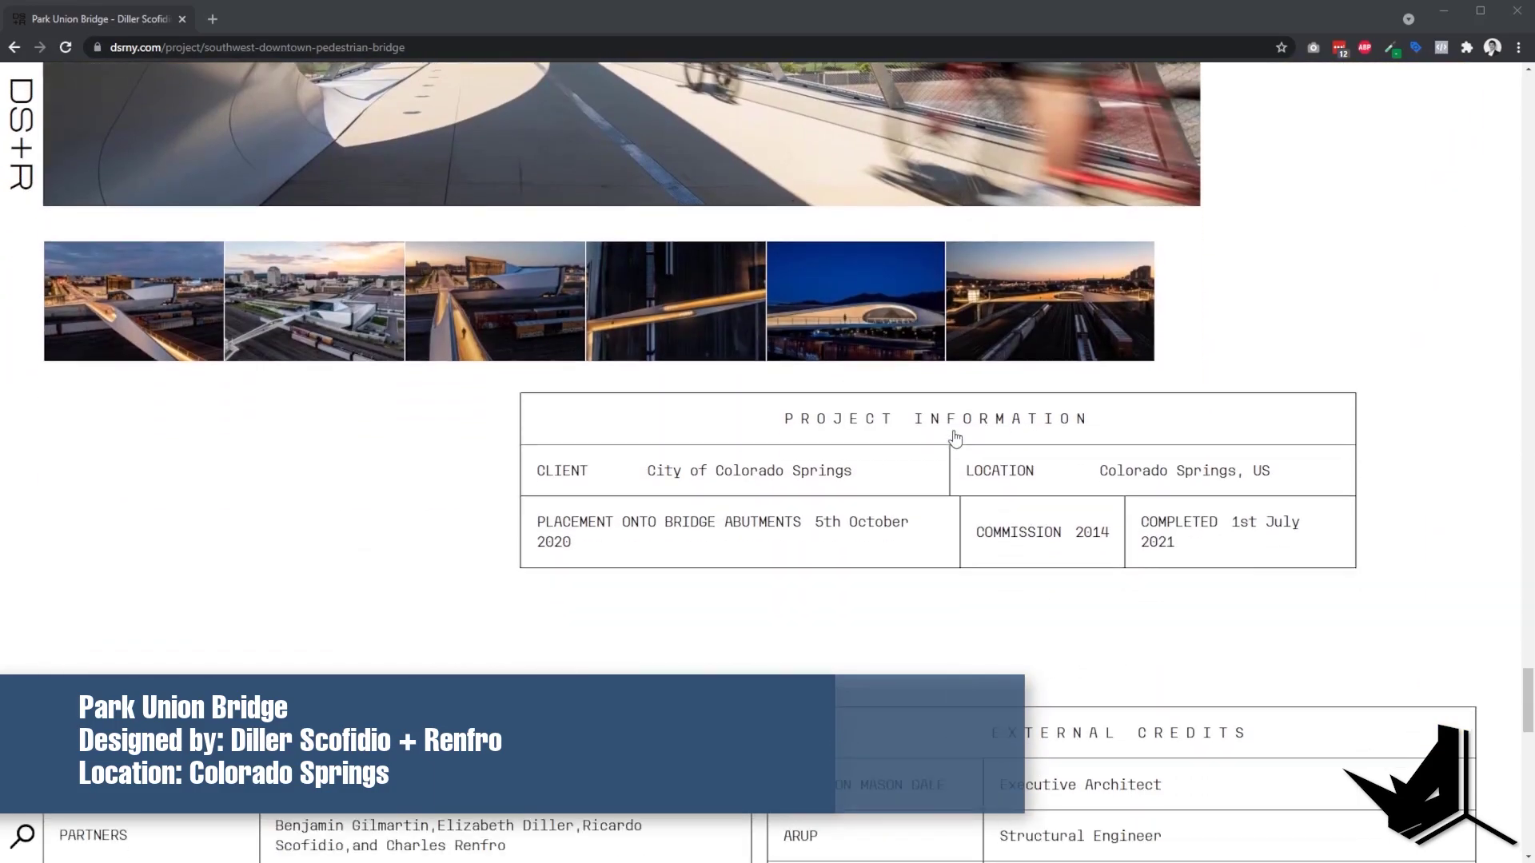
scroll(955, 439, "down", 9)
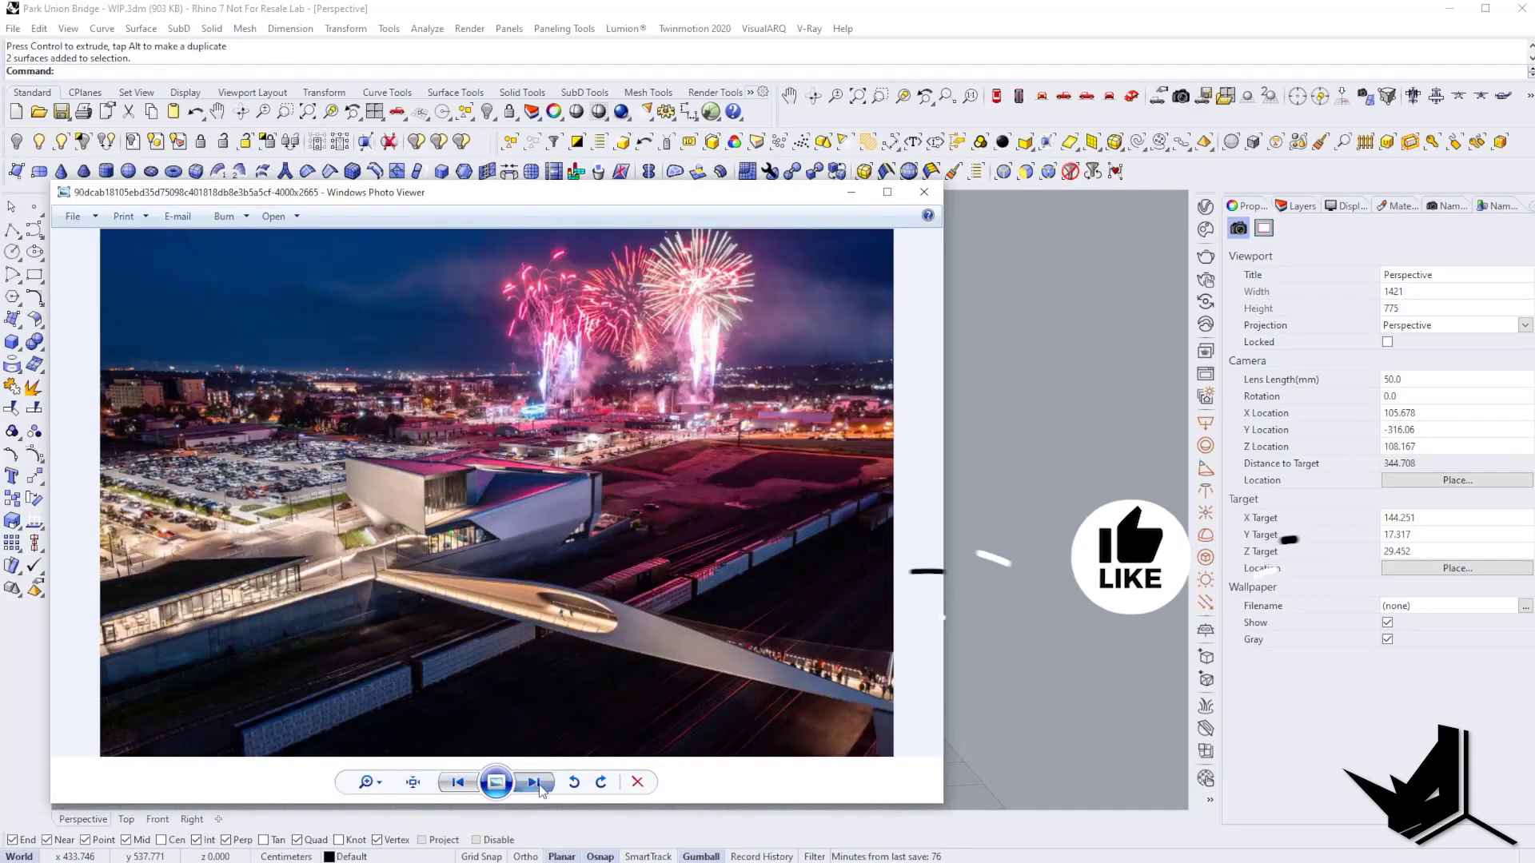
key("Right")
key("Right")
Capture a region of the bridge reference photo and zoom in on the deck image
left_click_drag(937, 321, 76, 732)
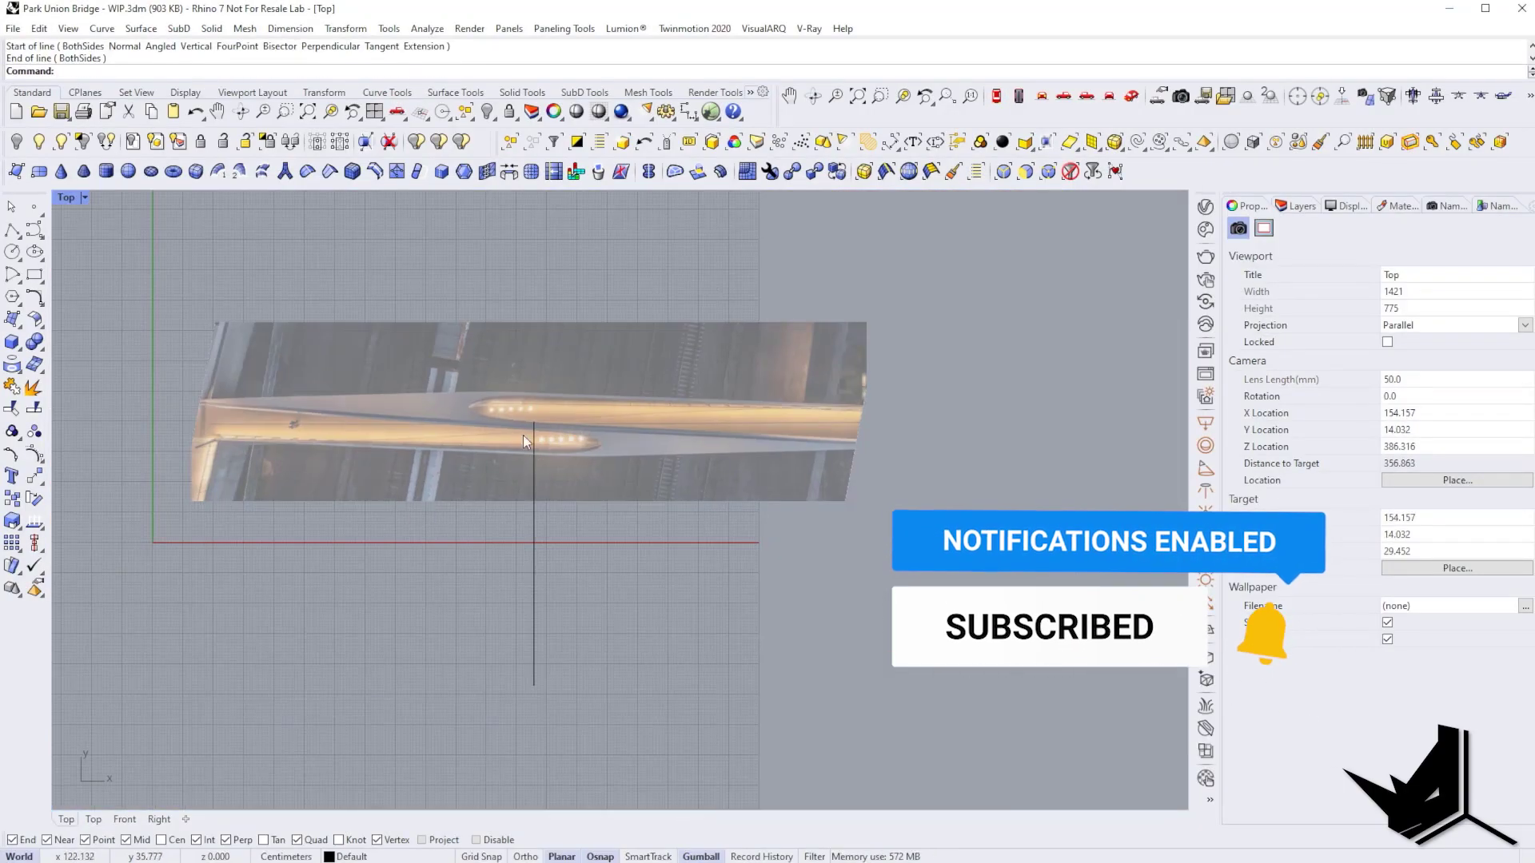
scroll(523, 436, "up", 3)
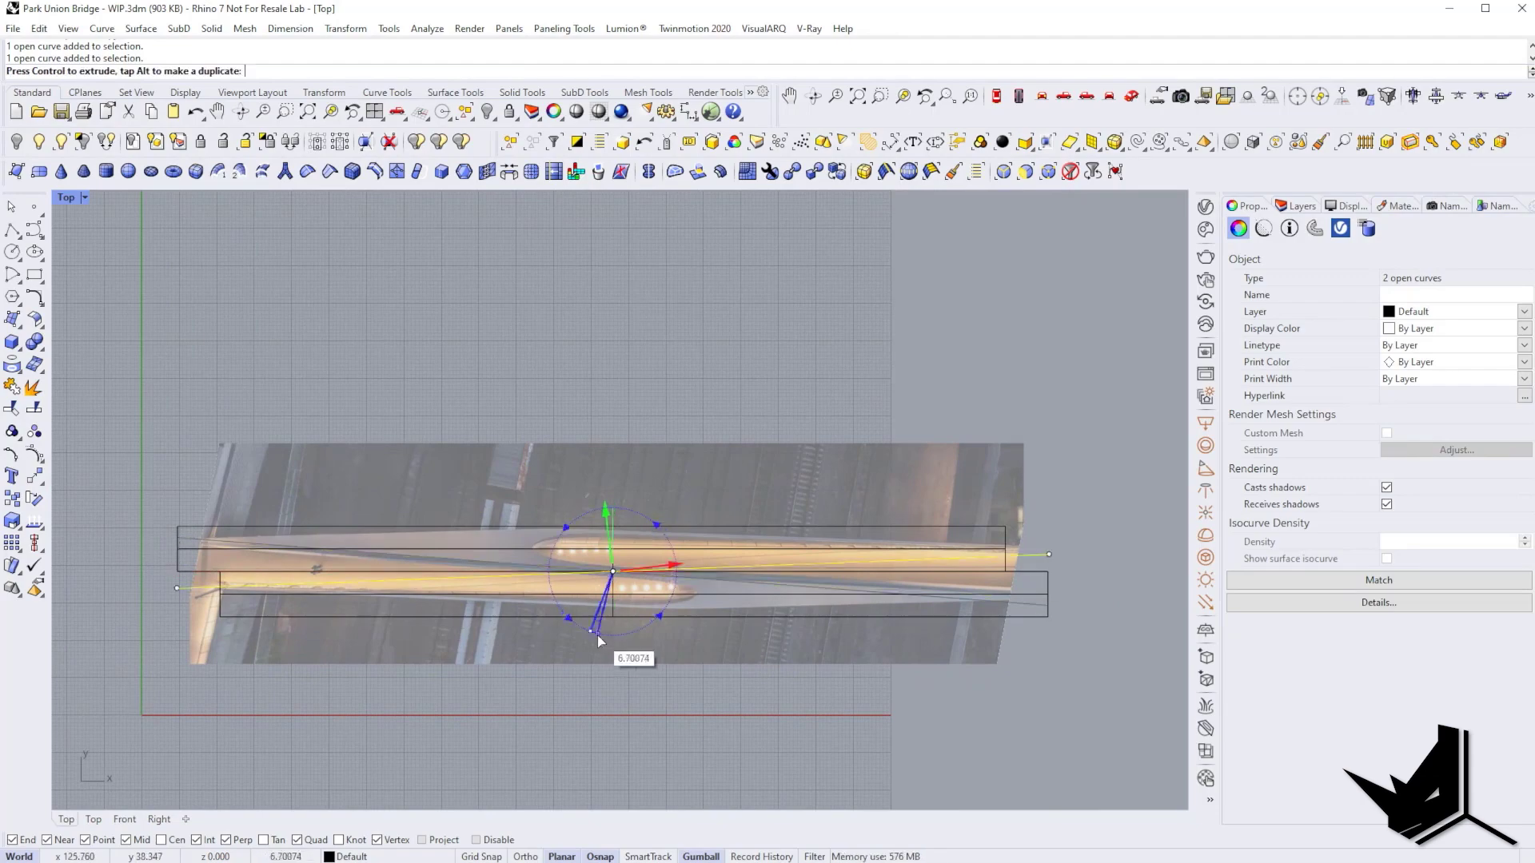
Pan the Top view along the deck to follow the deck and loop outline
right_click_drag(771, 632, 756, 631)
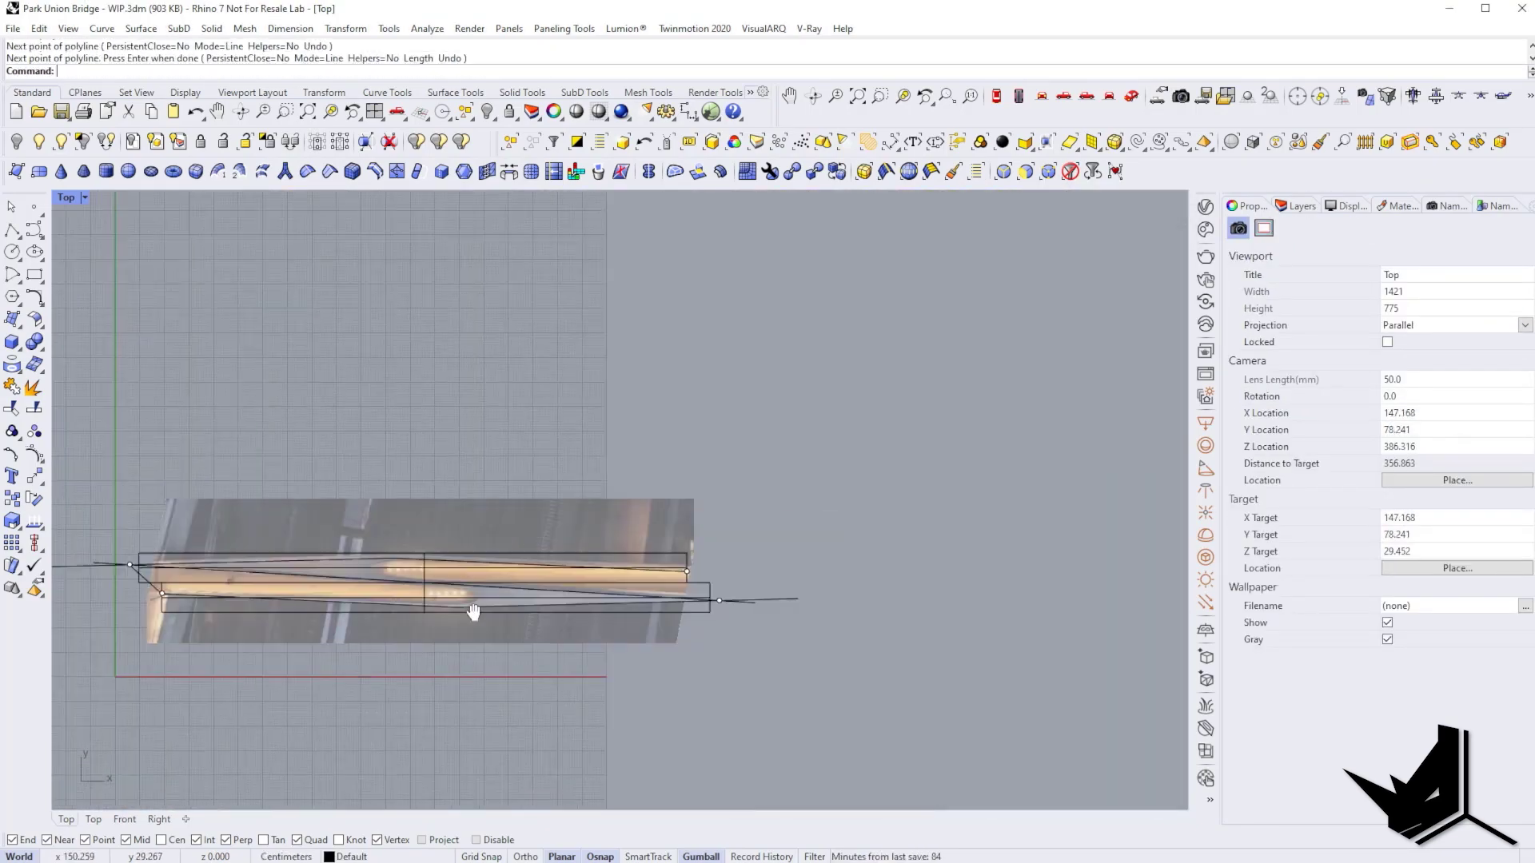
right_click_drag(474, 612, 201, 606)
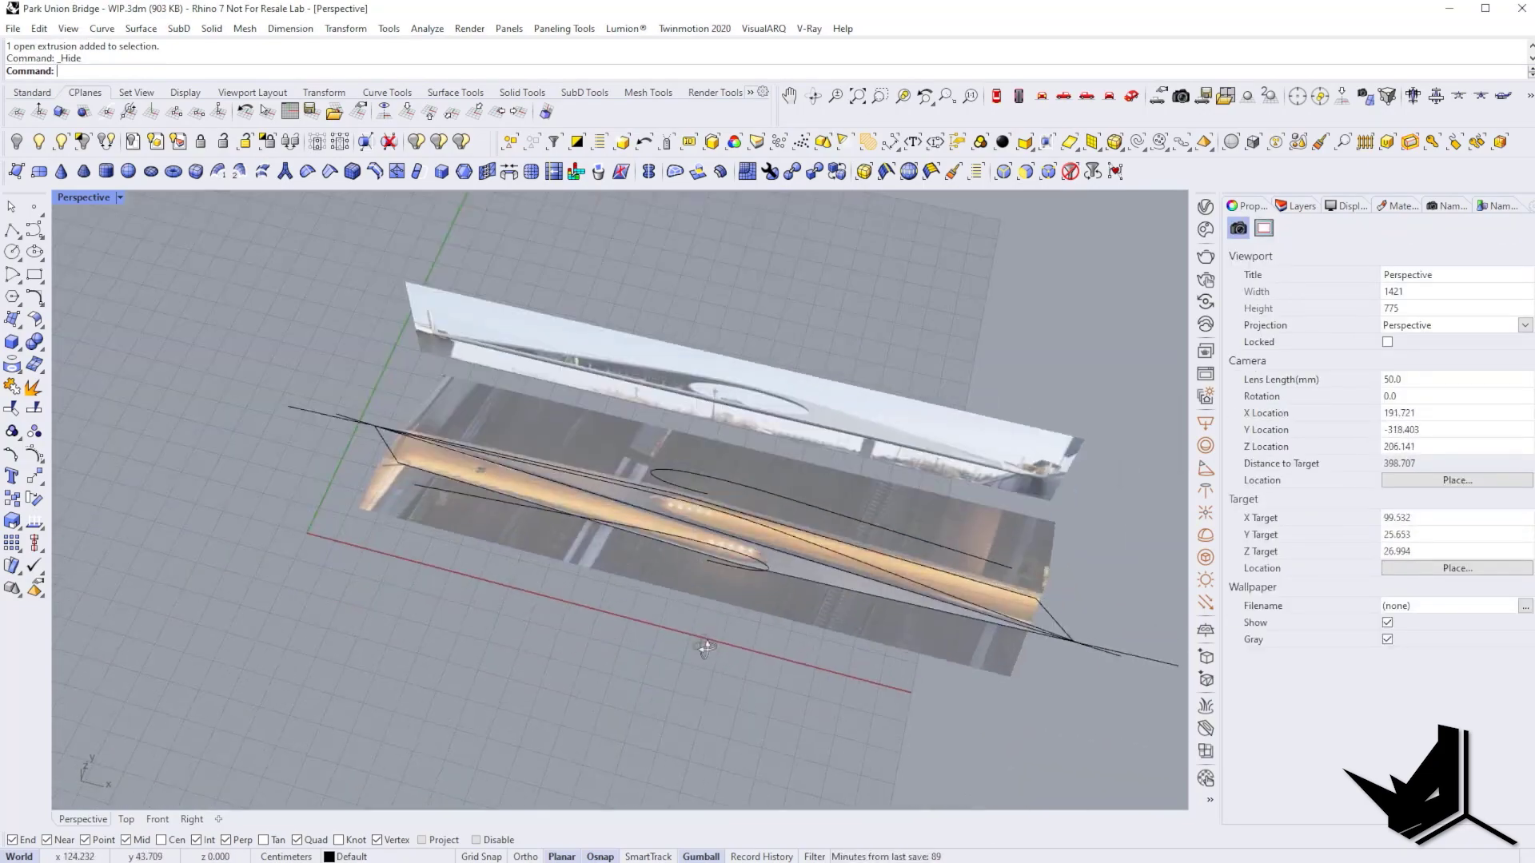
Capture a region of the Perspective view showing the new SubD deck as an image
key("F1")
left_click_drag(128, 362, 910, 790)
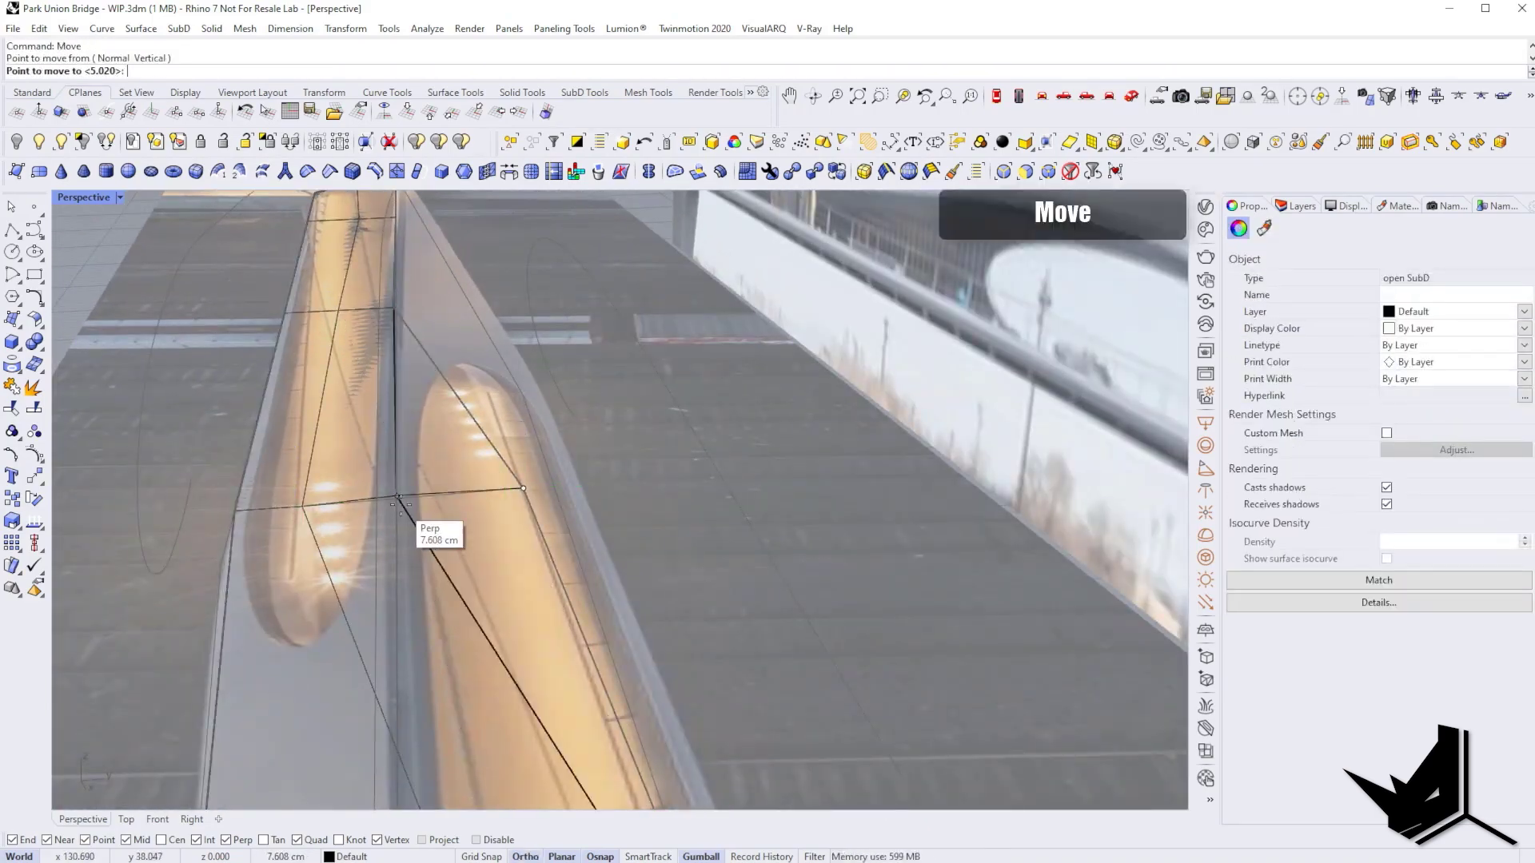
Finish moving the SubD points and insert a new edge loop across the deck
left_click(398, 497)
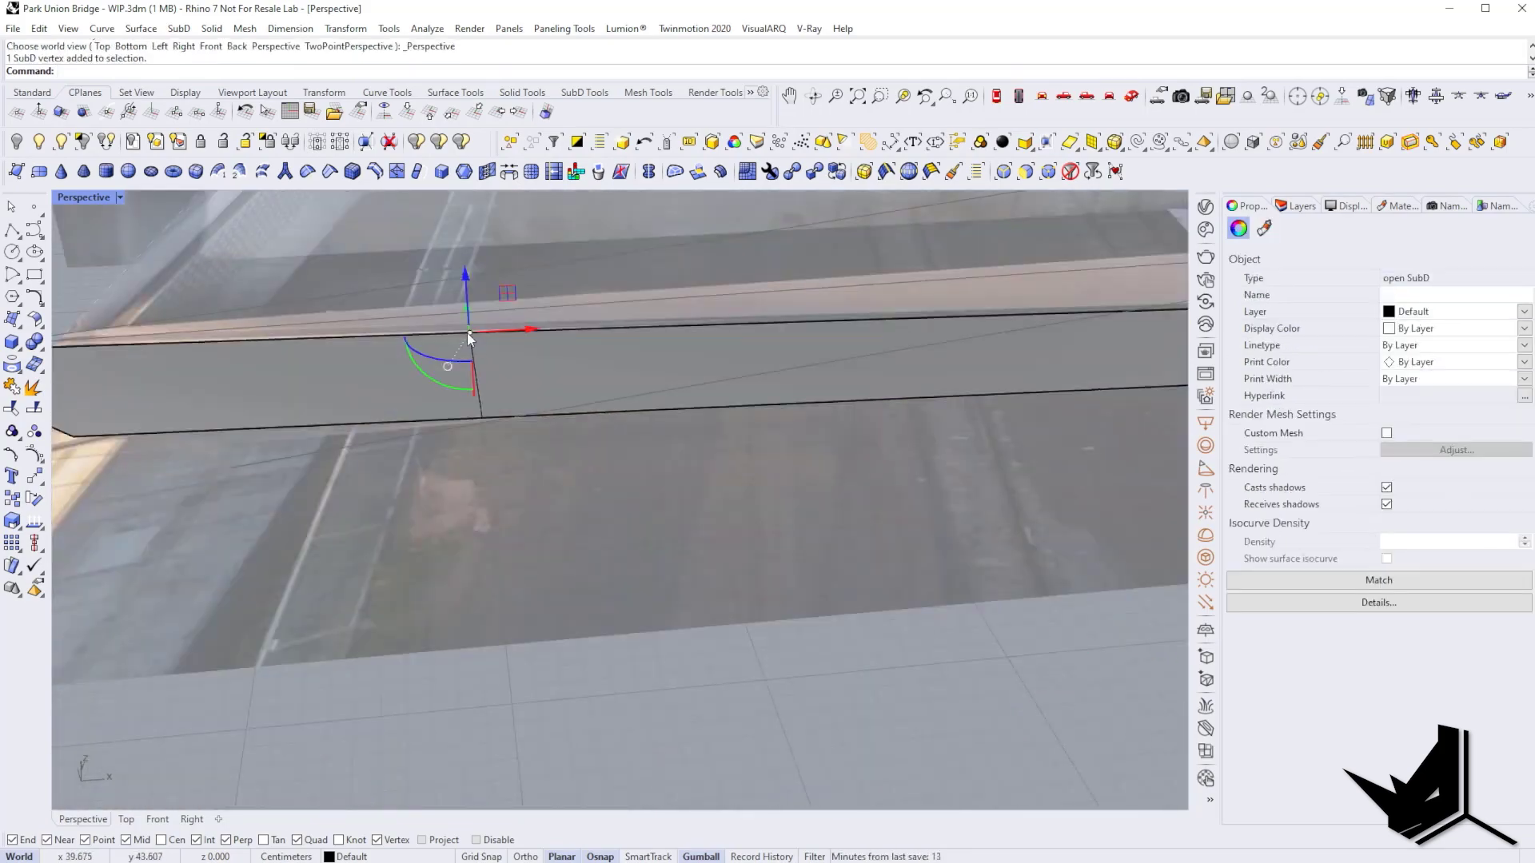
left_click(555, 424)
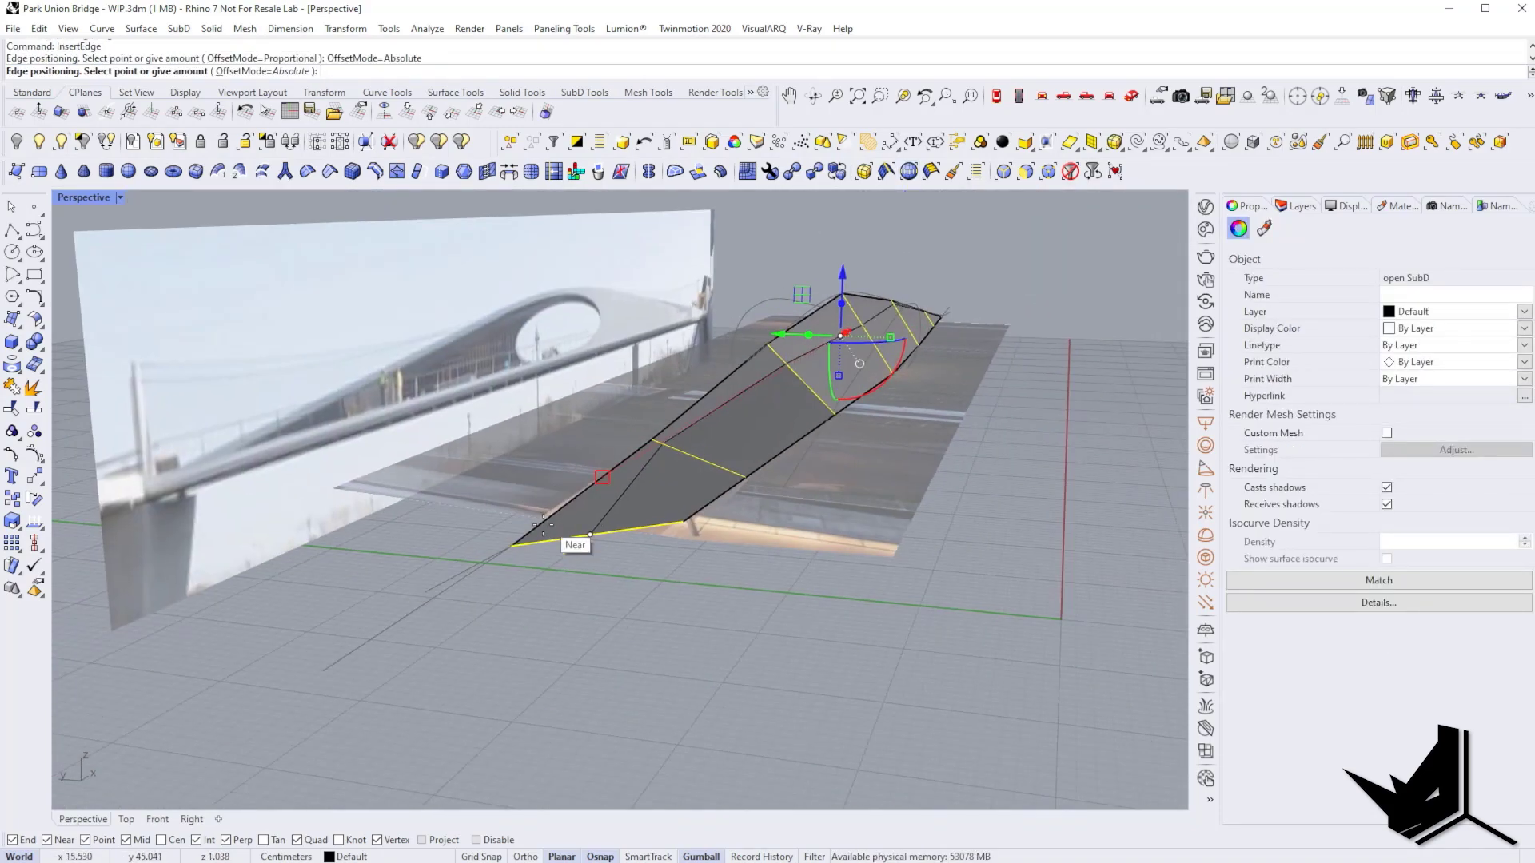
left_click(432, 560)
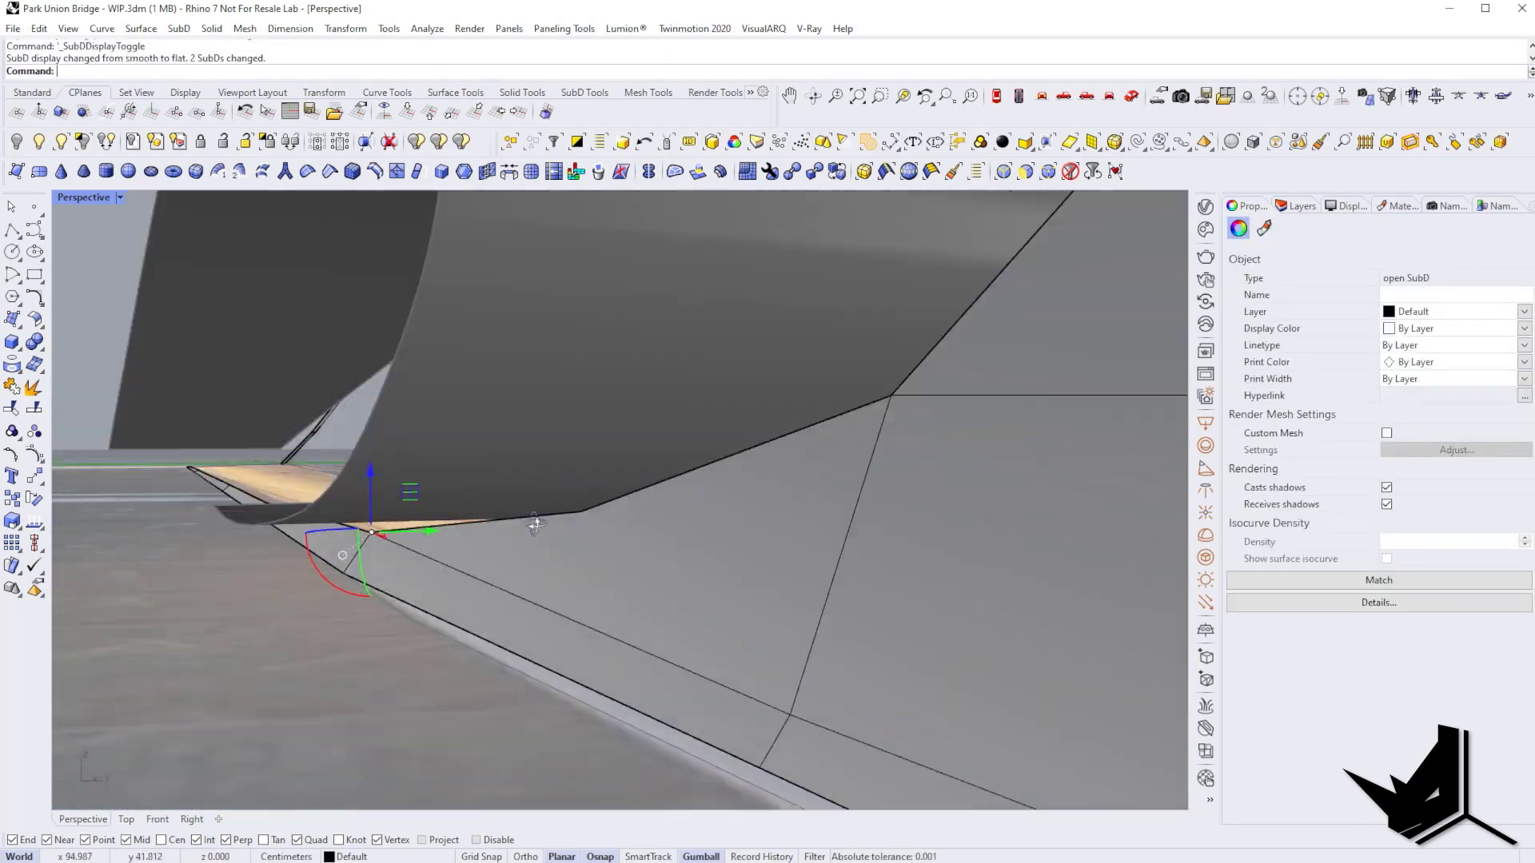
Move the selected deck parts, then pick an edge vertex and toggle flat SubD display
type("m")
key("Return")
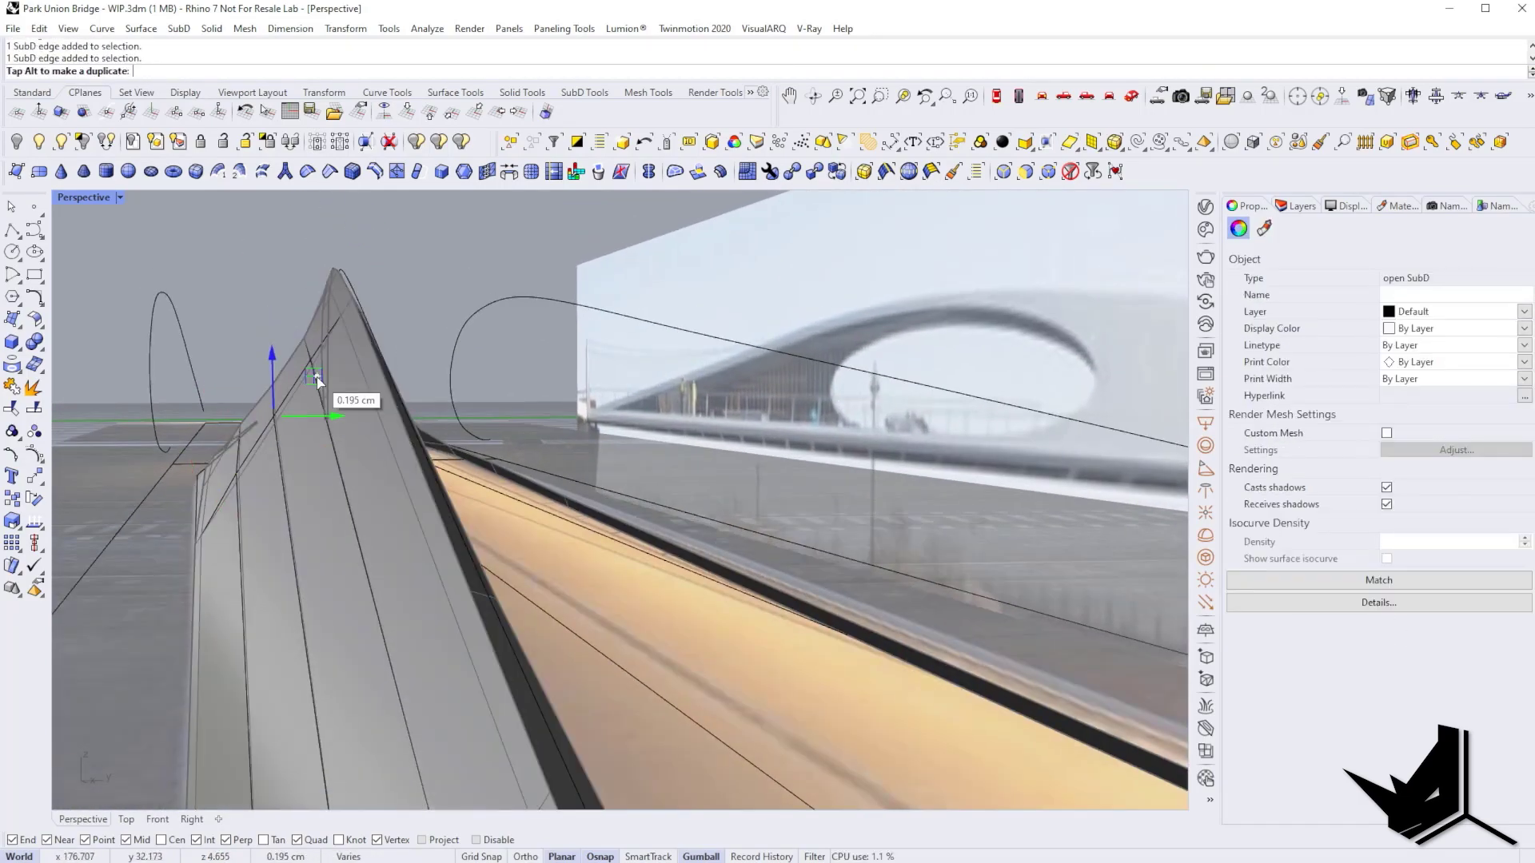
left_click(277, 447, "ctrl+shift")
key("Tab")
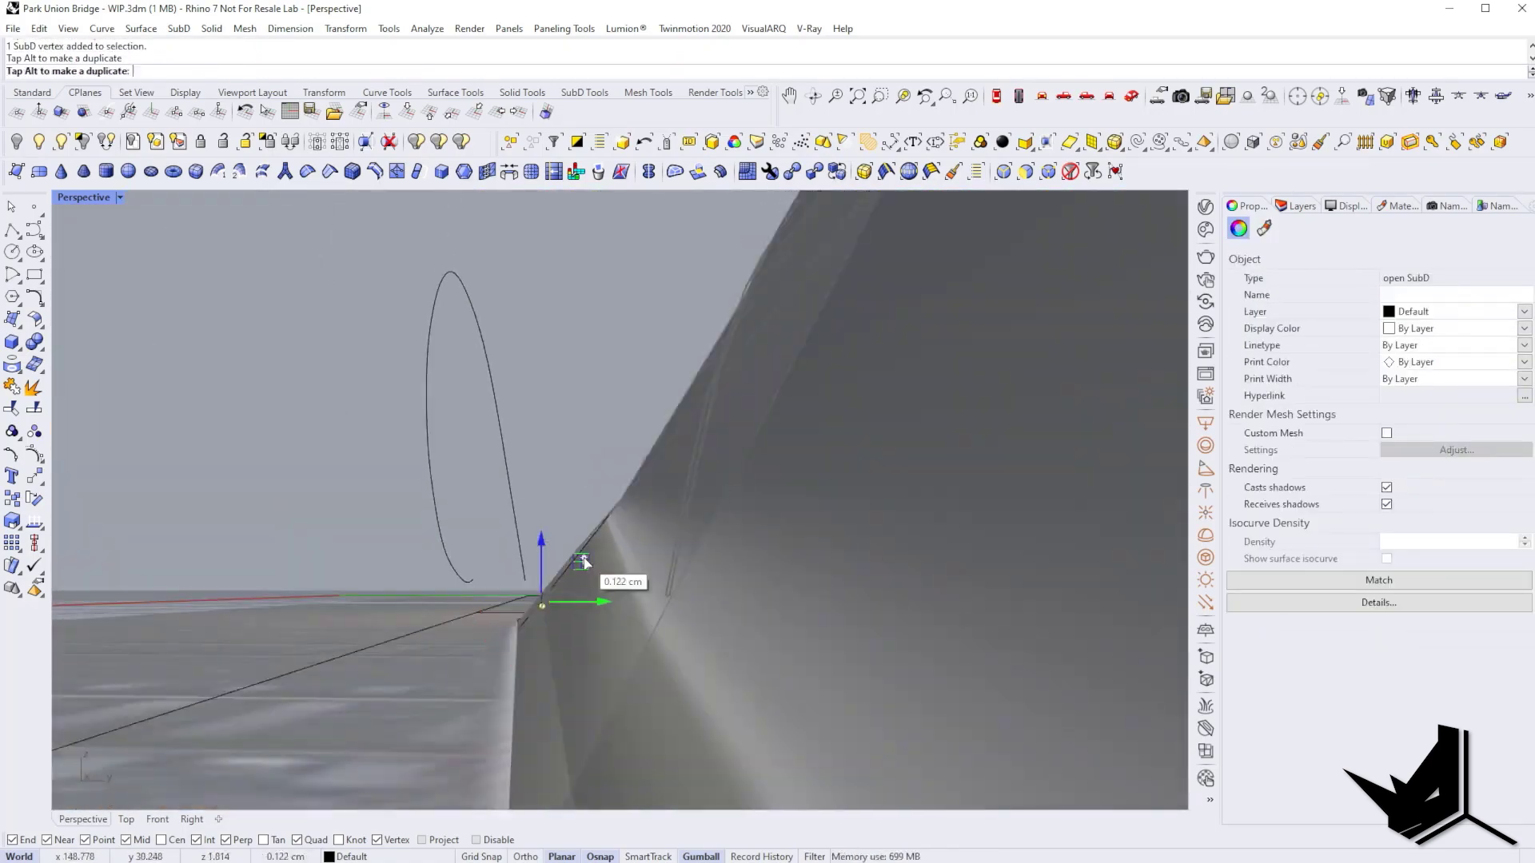
right_click_drag(580, 582, 579, 602)
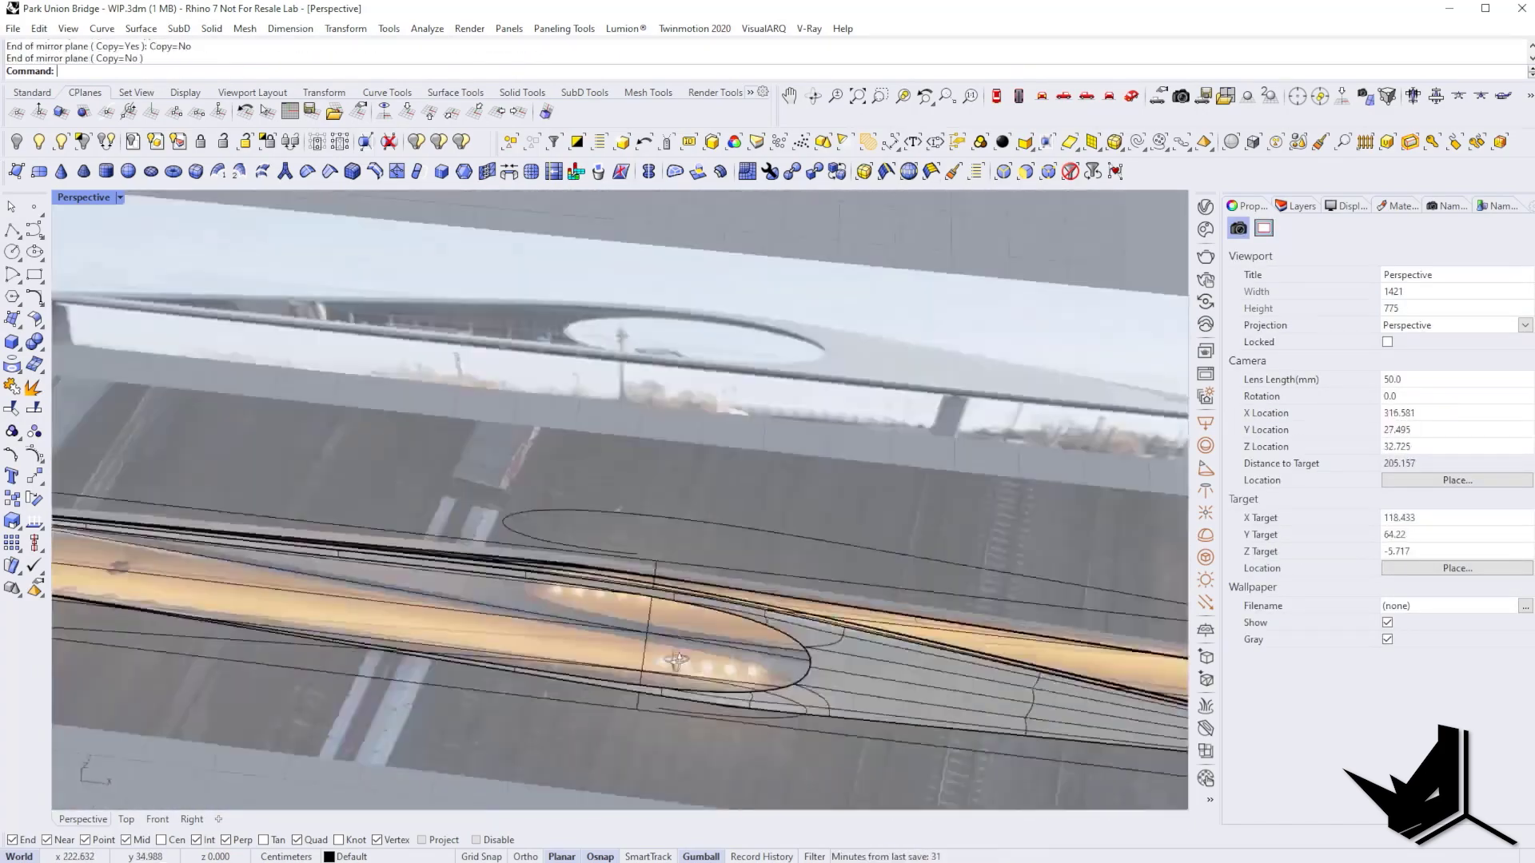
Check the deck end against the bridge reference photo, then enter the SC2 command
right_click_drag(676, 660, 717, 500)
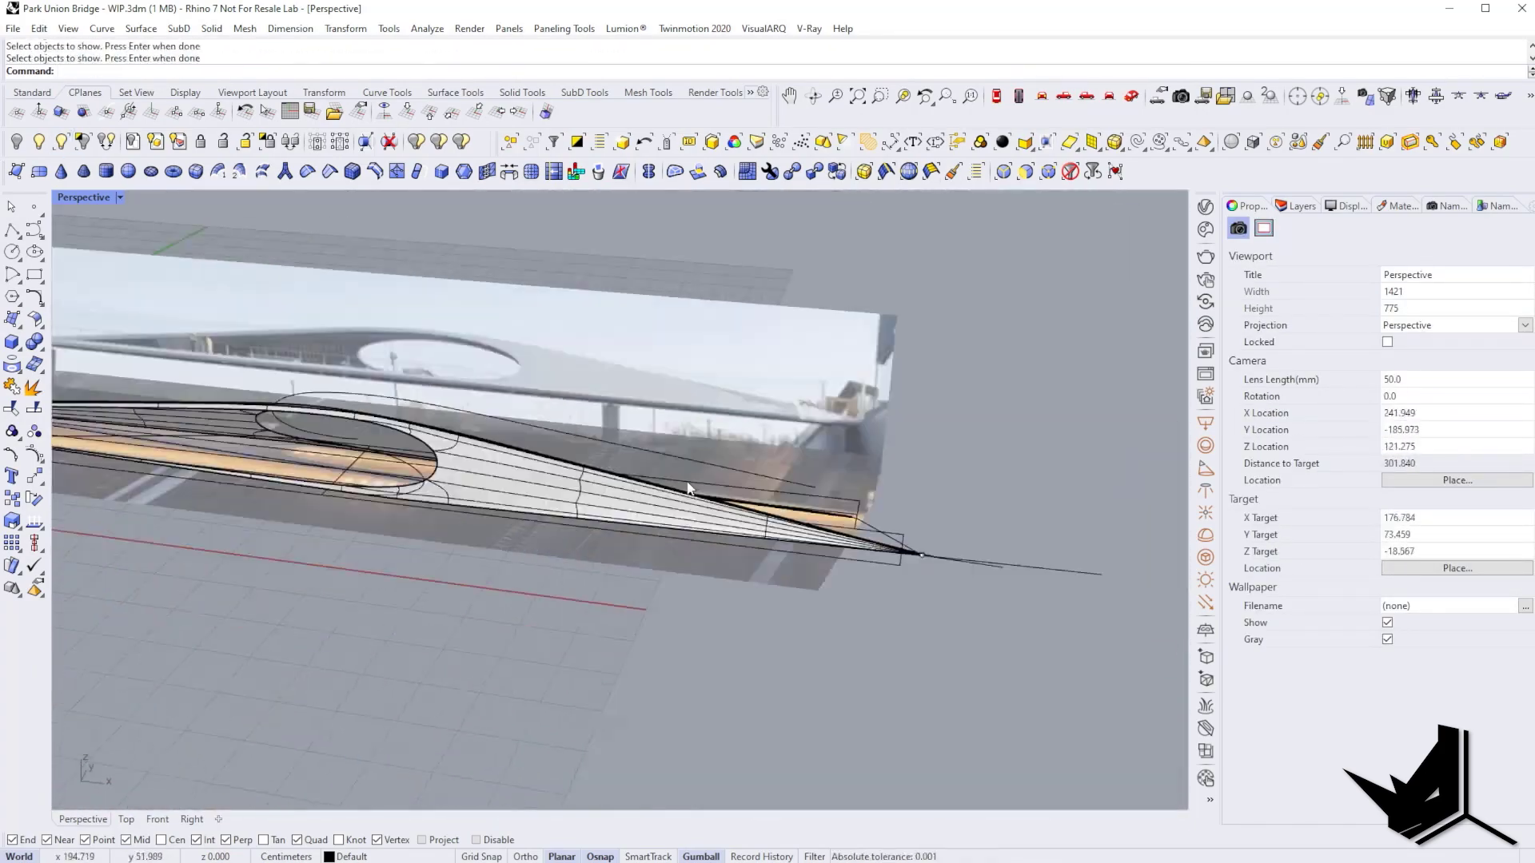
key("alt+Tab")
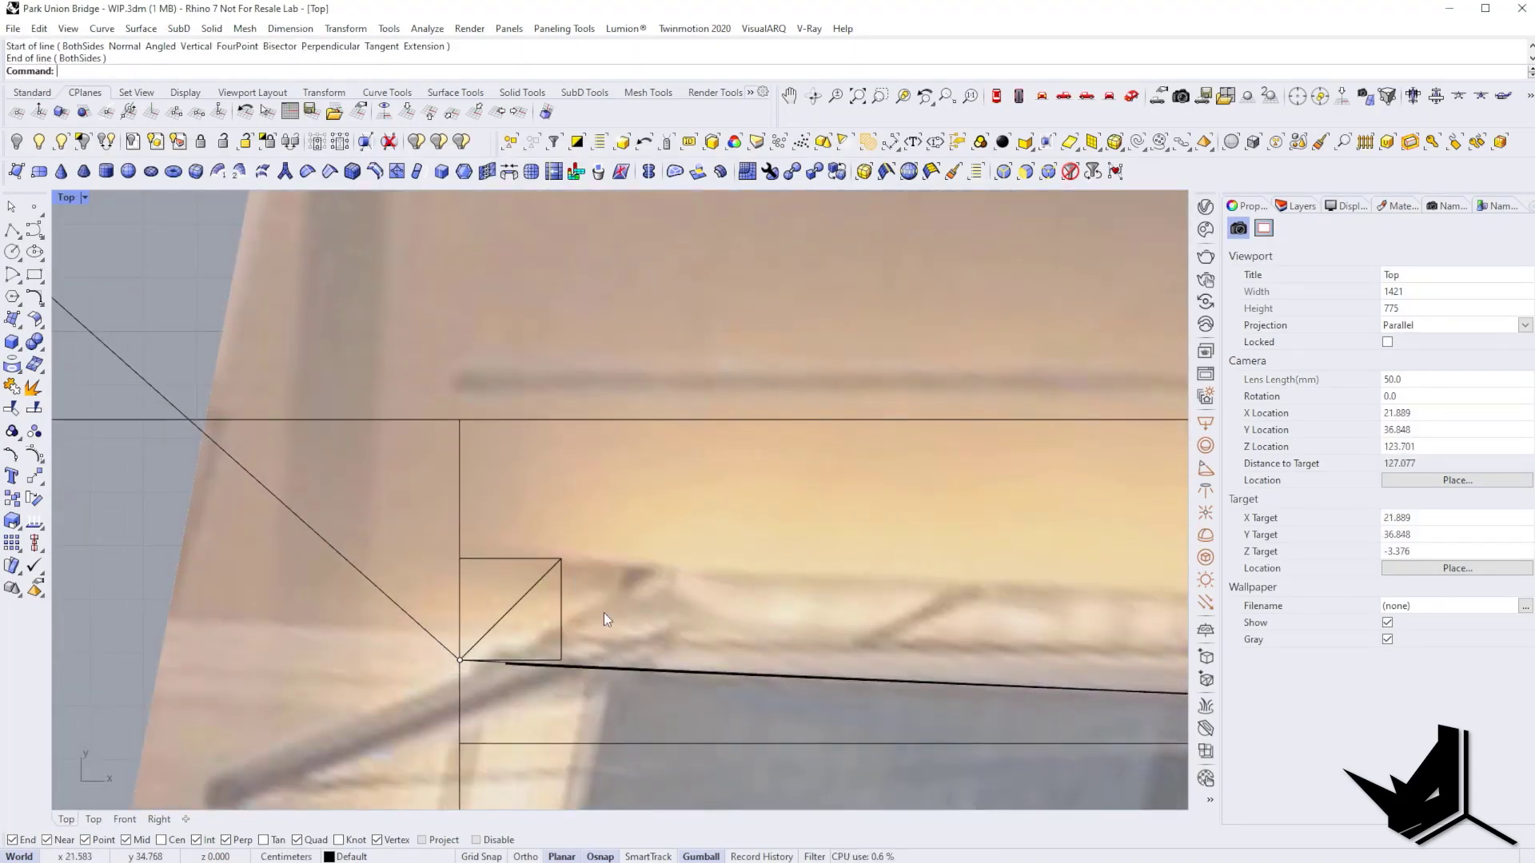
right_click_drag(606, 619, 420, 548)
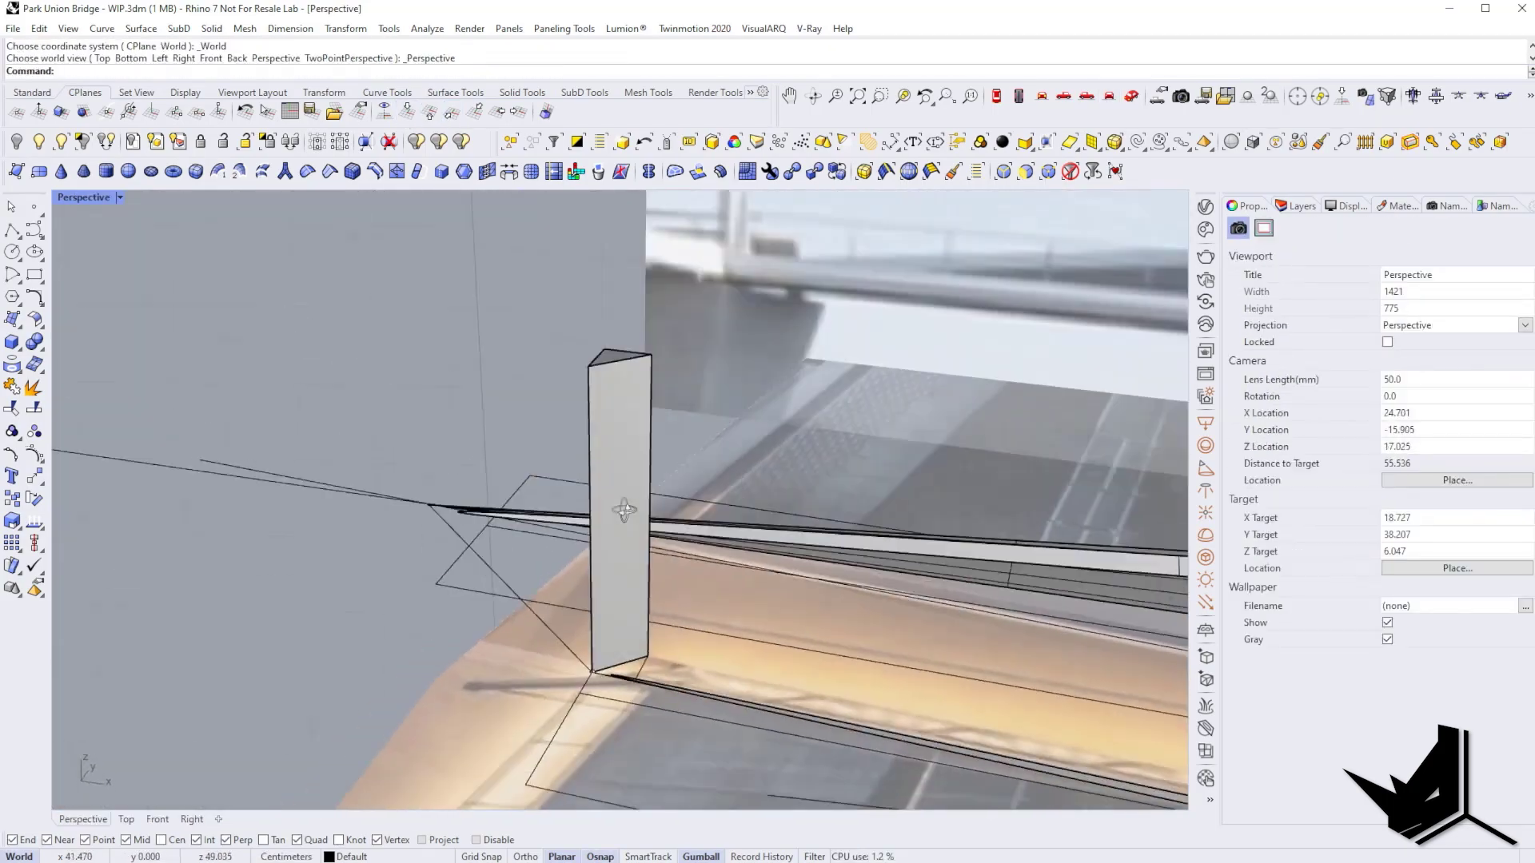
type("SC2")
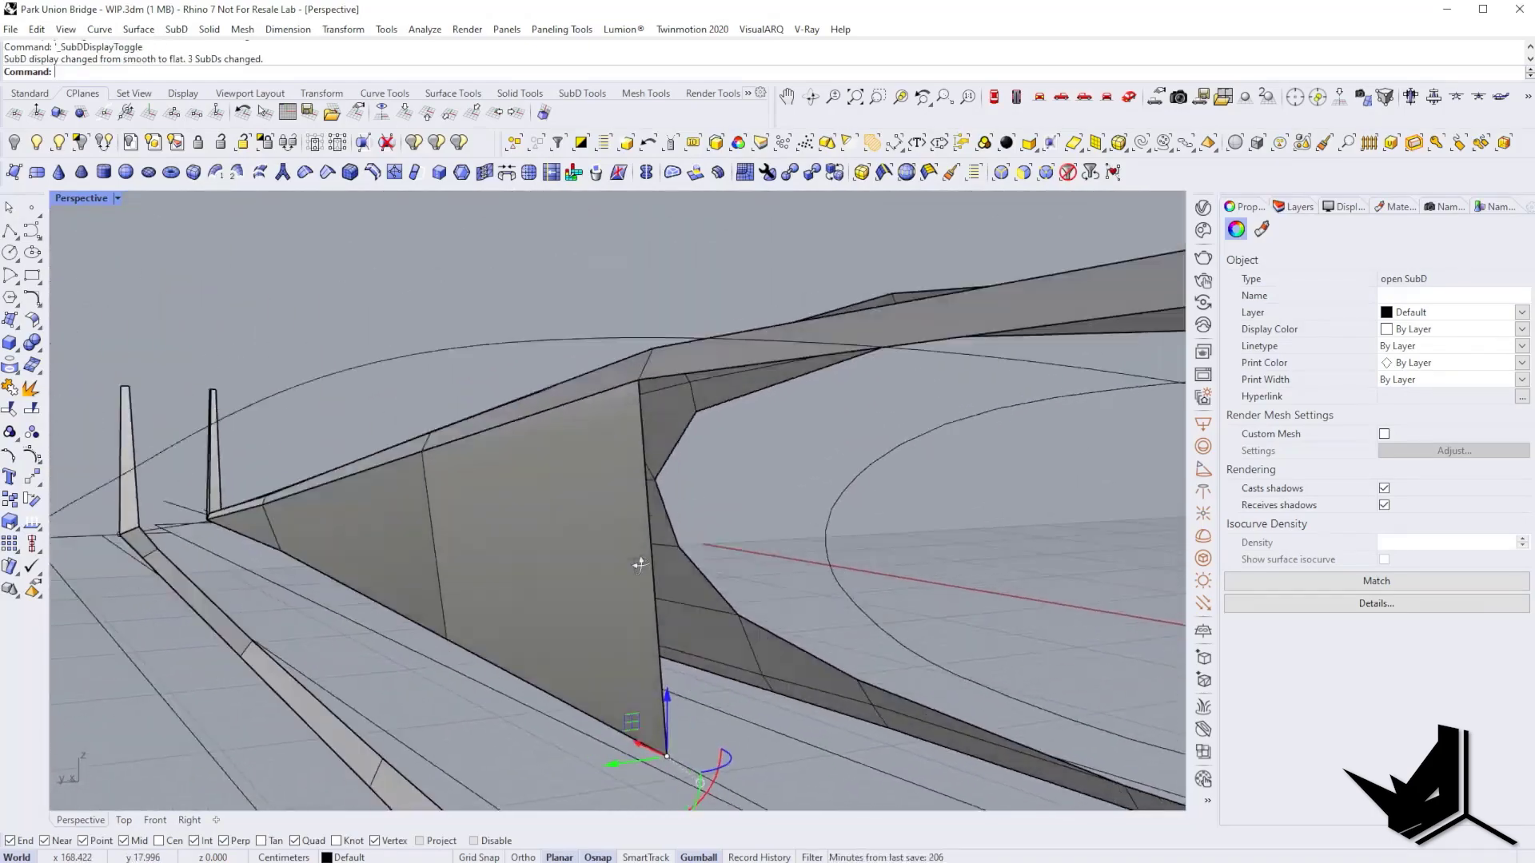
Orbit around the arch's triangular wall piece to inspect its reshaped outline
right_click_drag(640, 566, 670, 476)
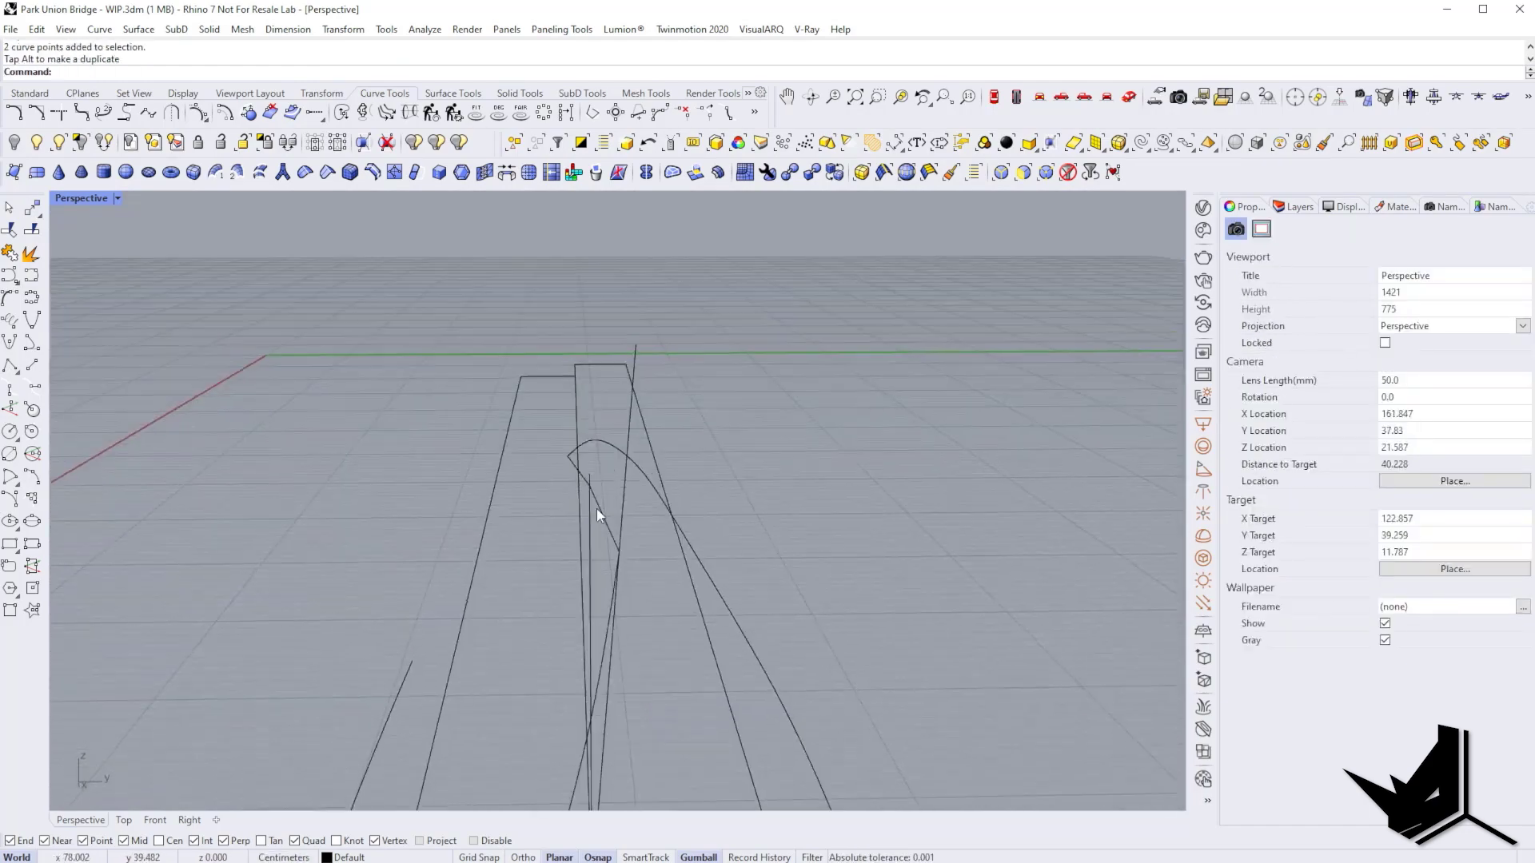
Select the two arch profile curves
left_click(616, 585)
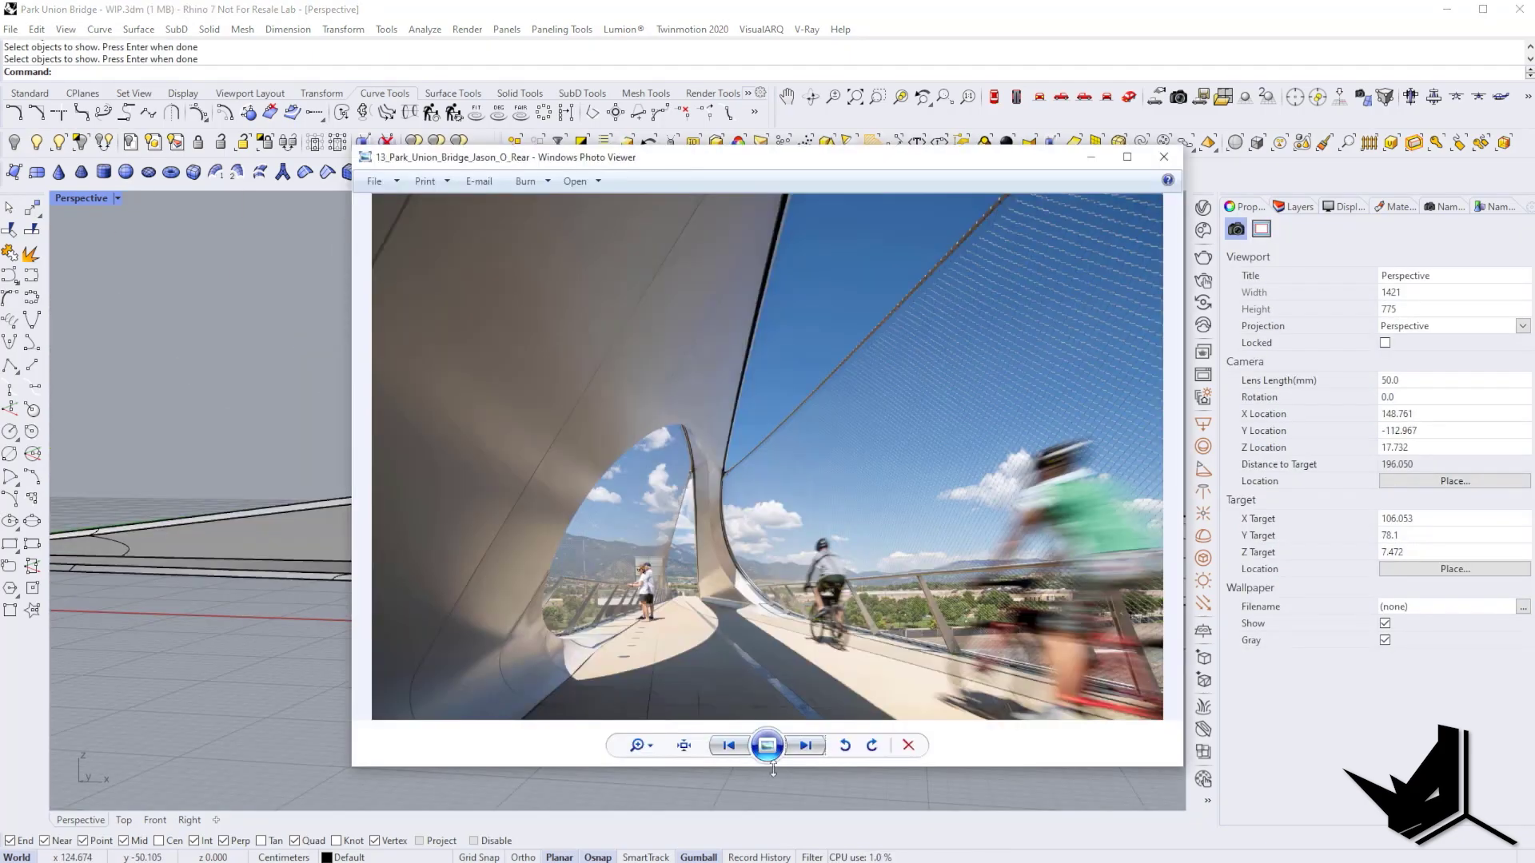
Page through five more daytime reference photos of the bridge in Photo Viewer
left_click(805, 745)
left_click(805, 745)
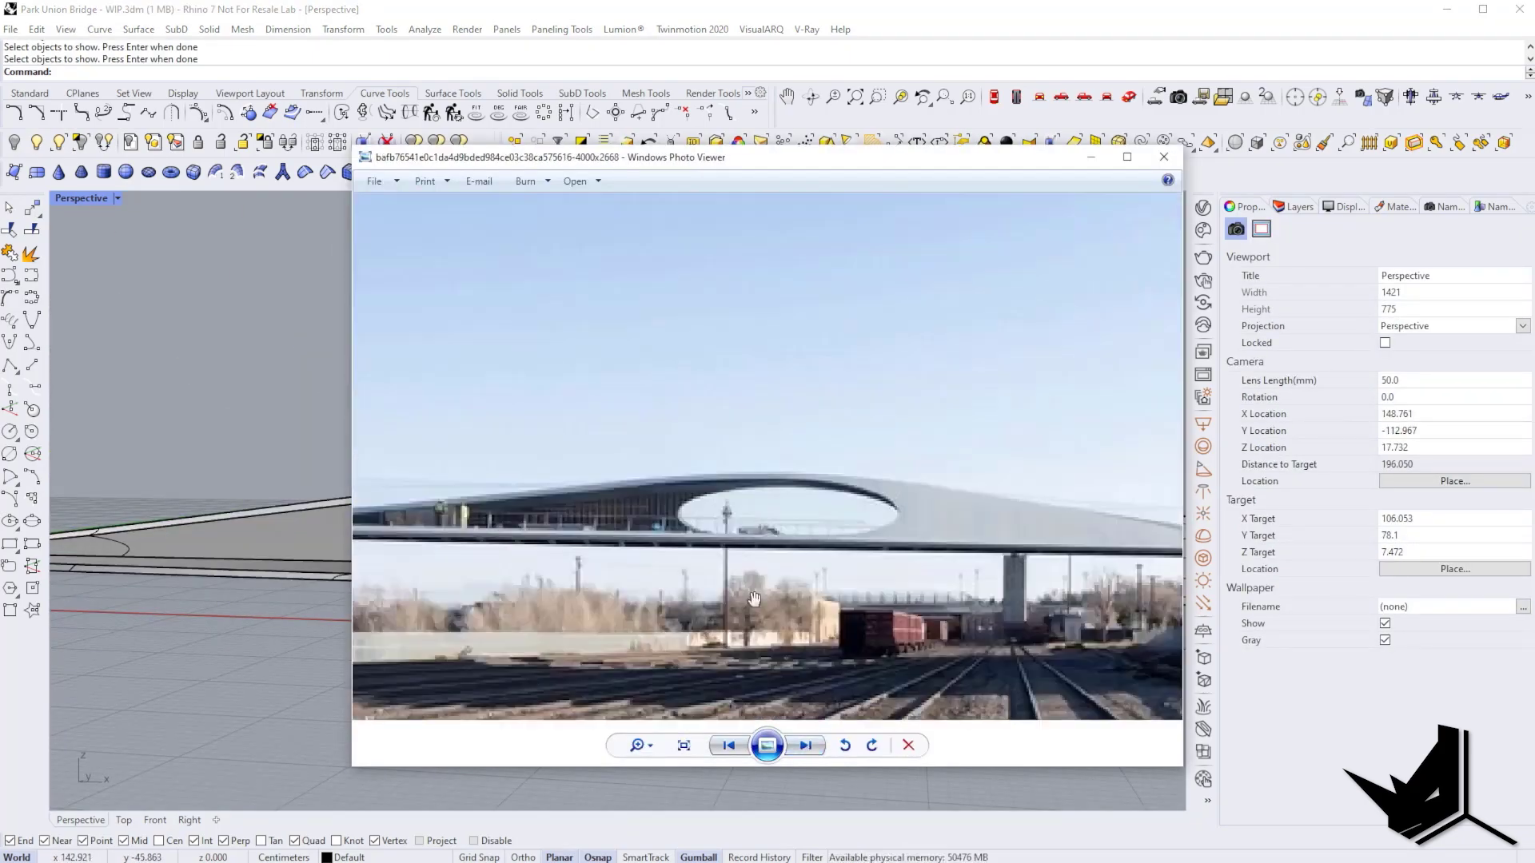
left_click(805, 745)
left_click(805, 745)
left_click(805, 745)
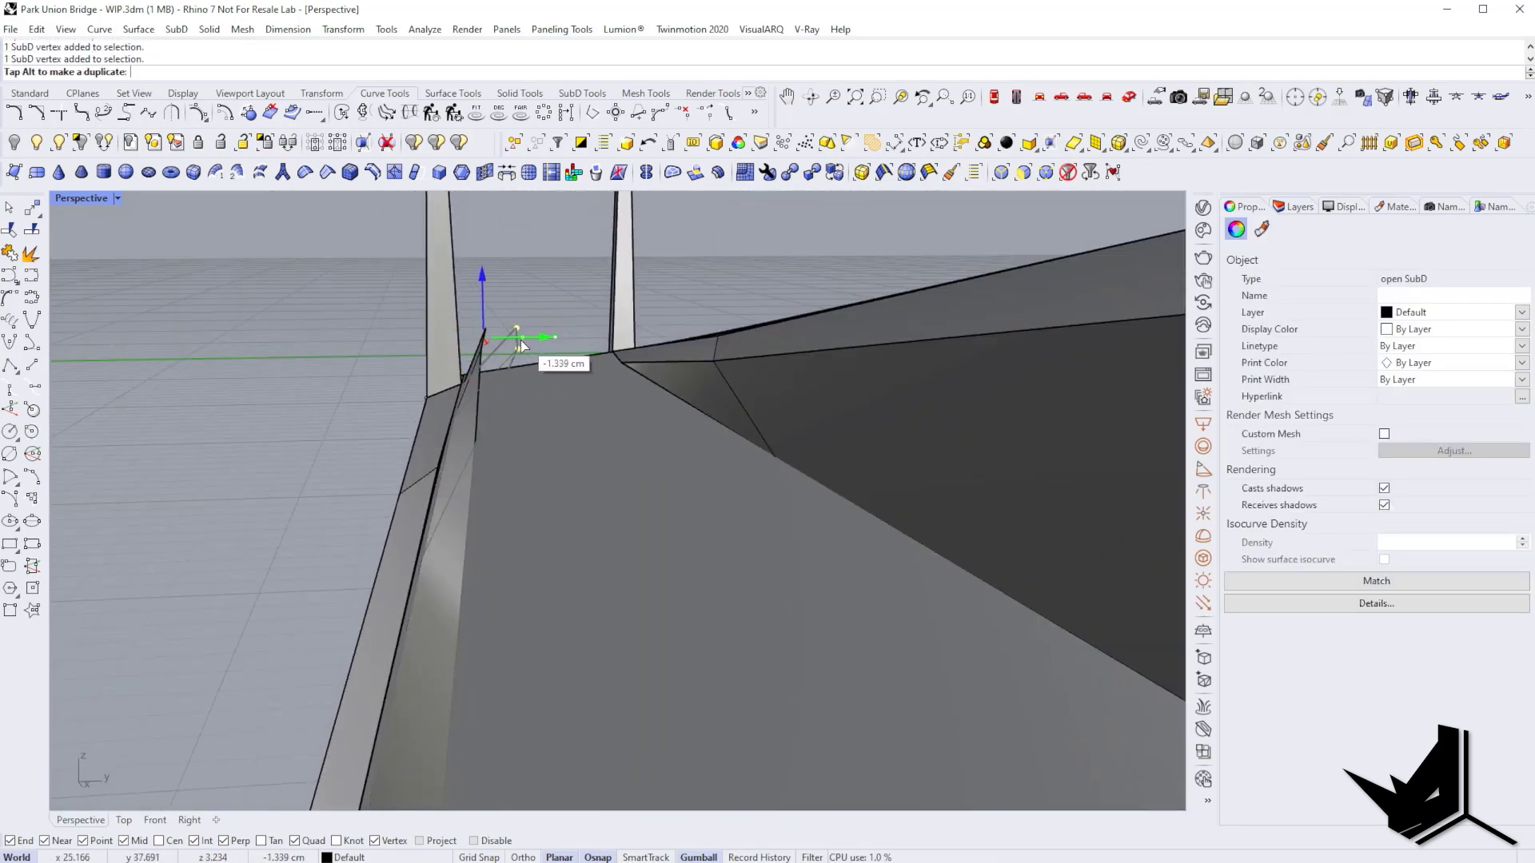
Run SetPt to line up the selected deck SubD vertices
type("SetPt")
key("Return")
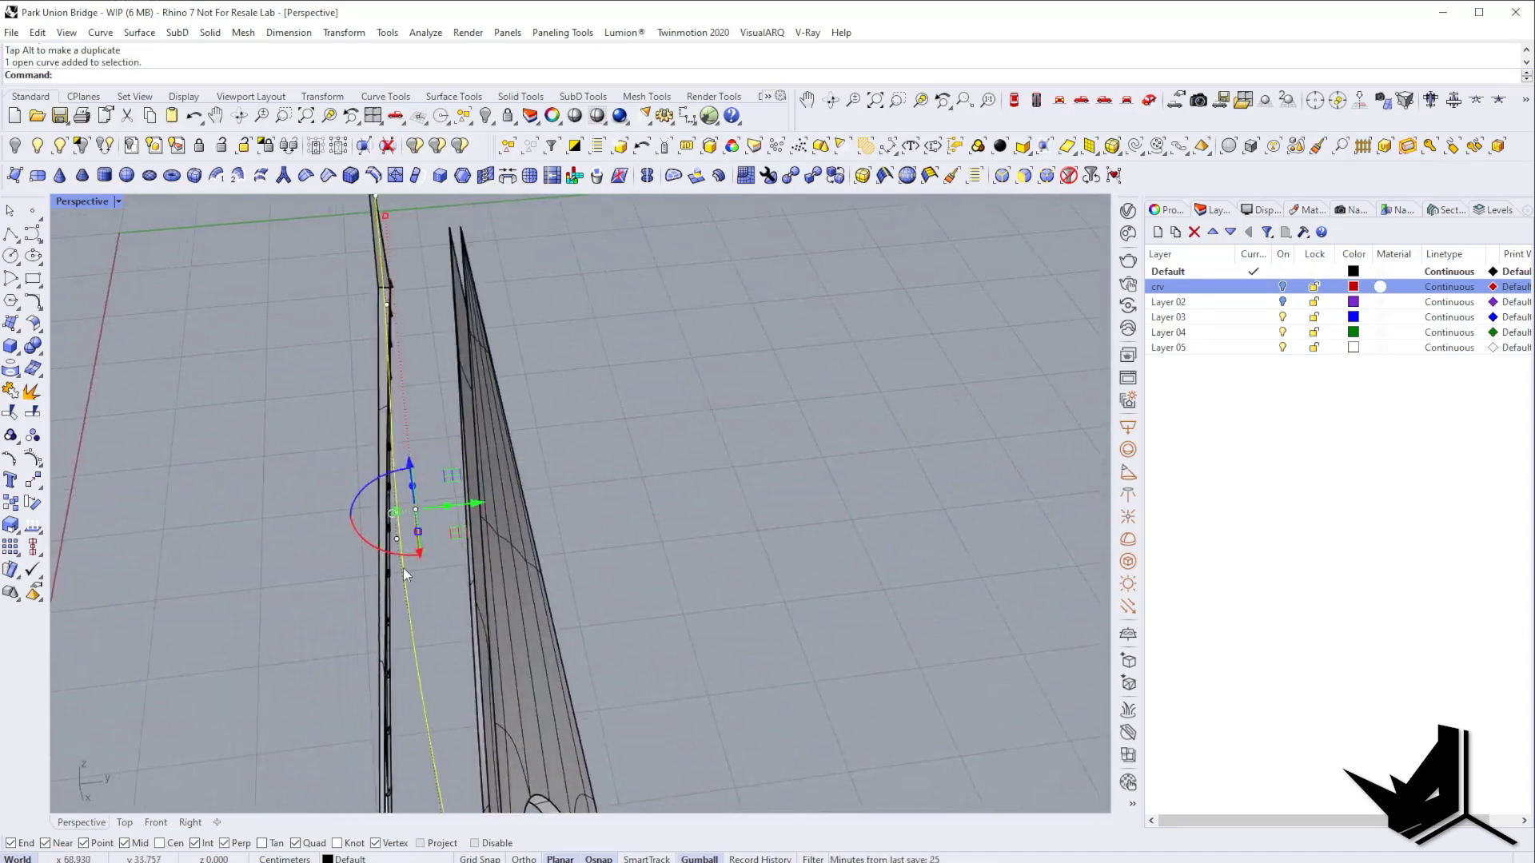
Compare the next bridge reference photos against the model, orbiting in close to the bridge's pointed tip
scroll(1118, 643, "down", 1)
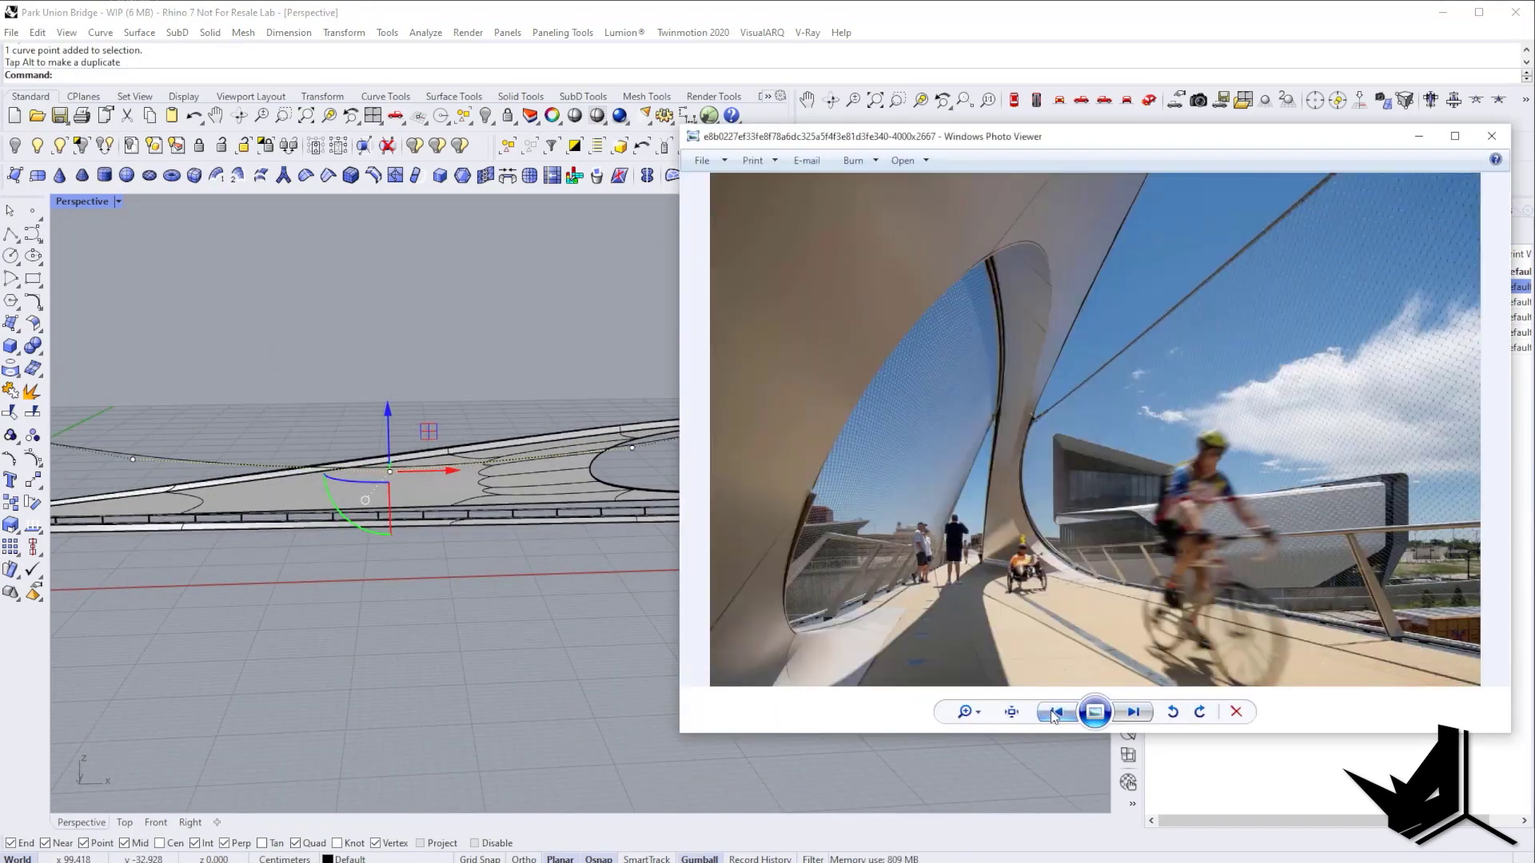
key("alt+Tab")
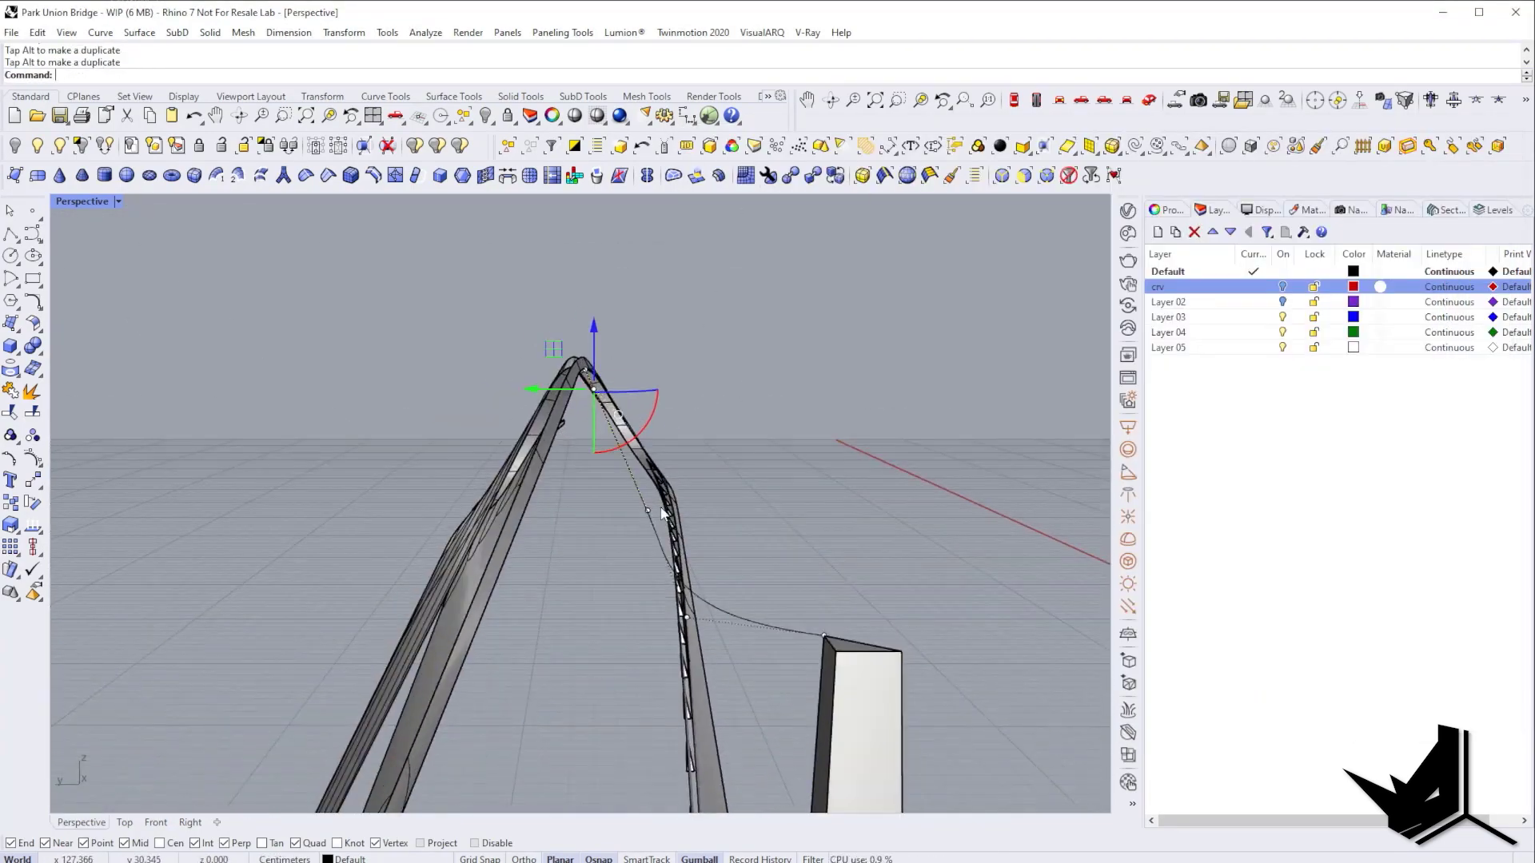
right_click_drag(477, 496, 666, 509)
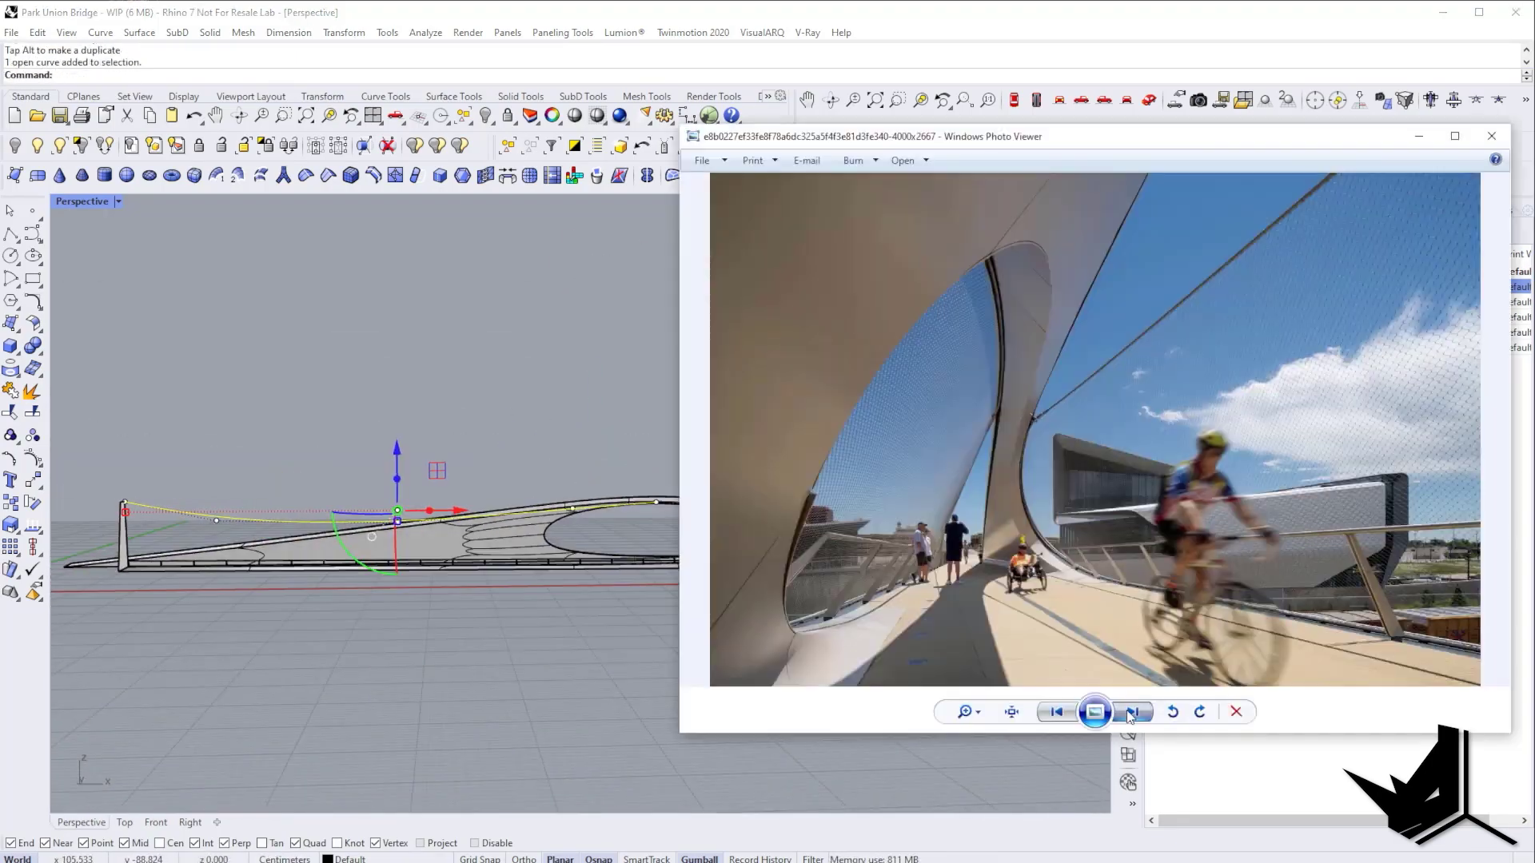
scroll(1096, 480, "down", 1)
key("alt+Tab")
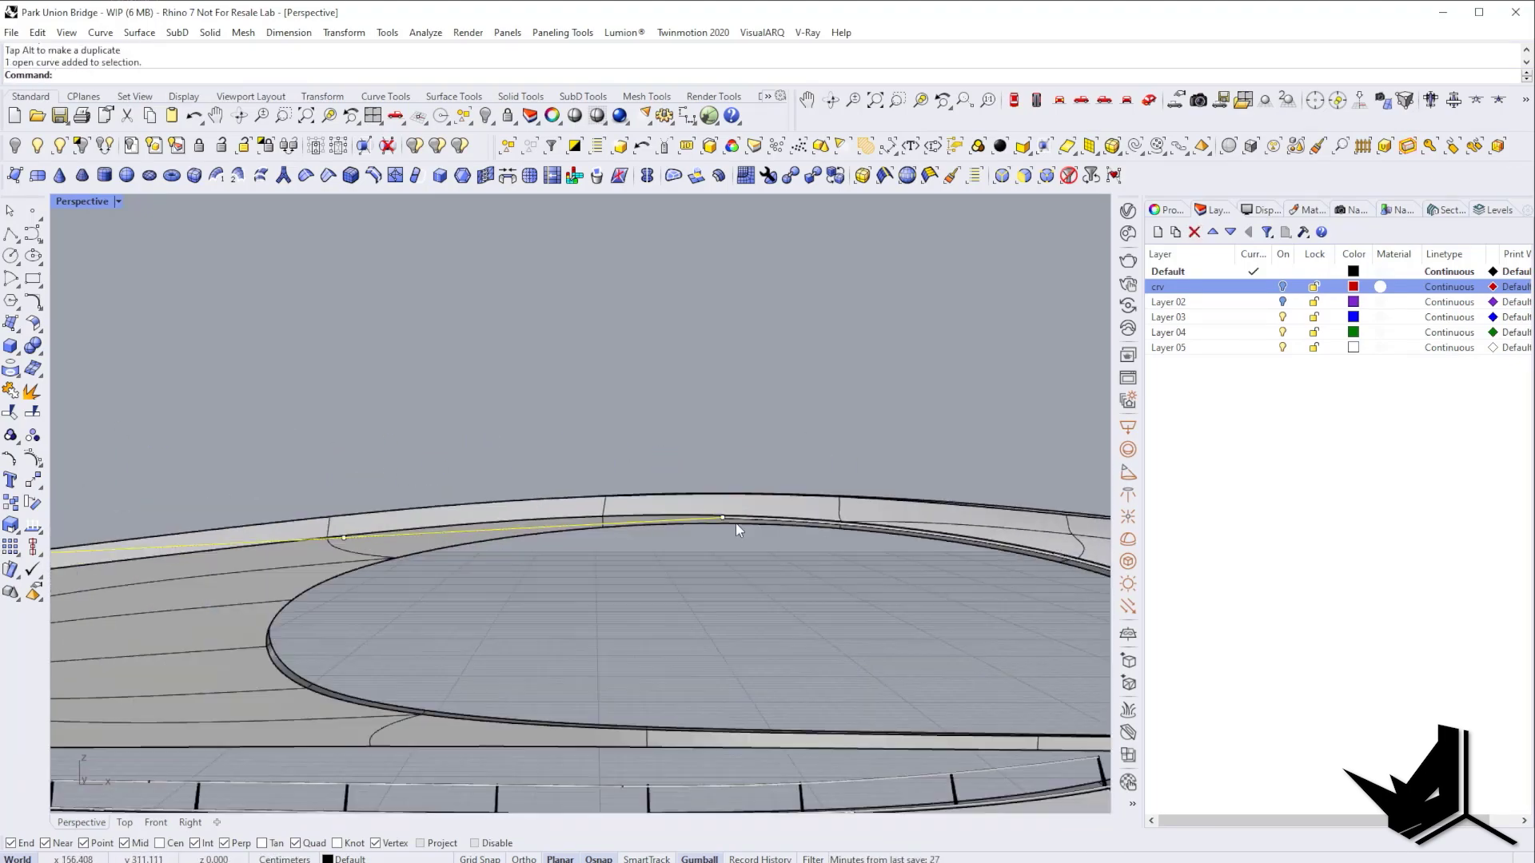
right_click_drag(737, 525, 713, 412)
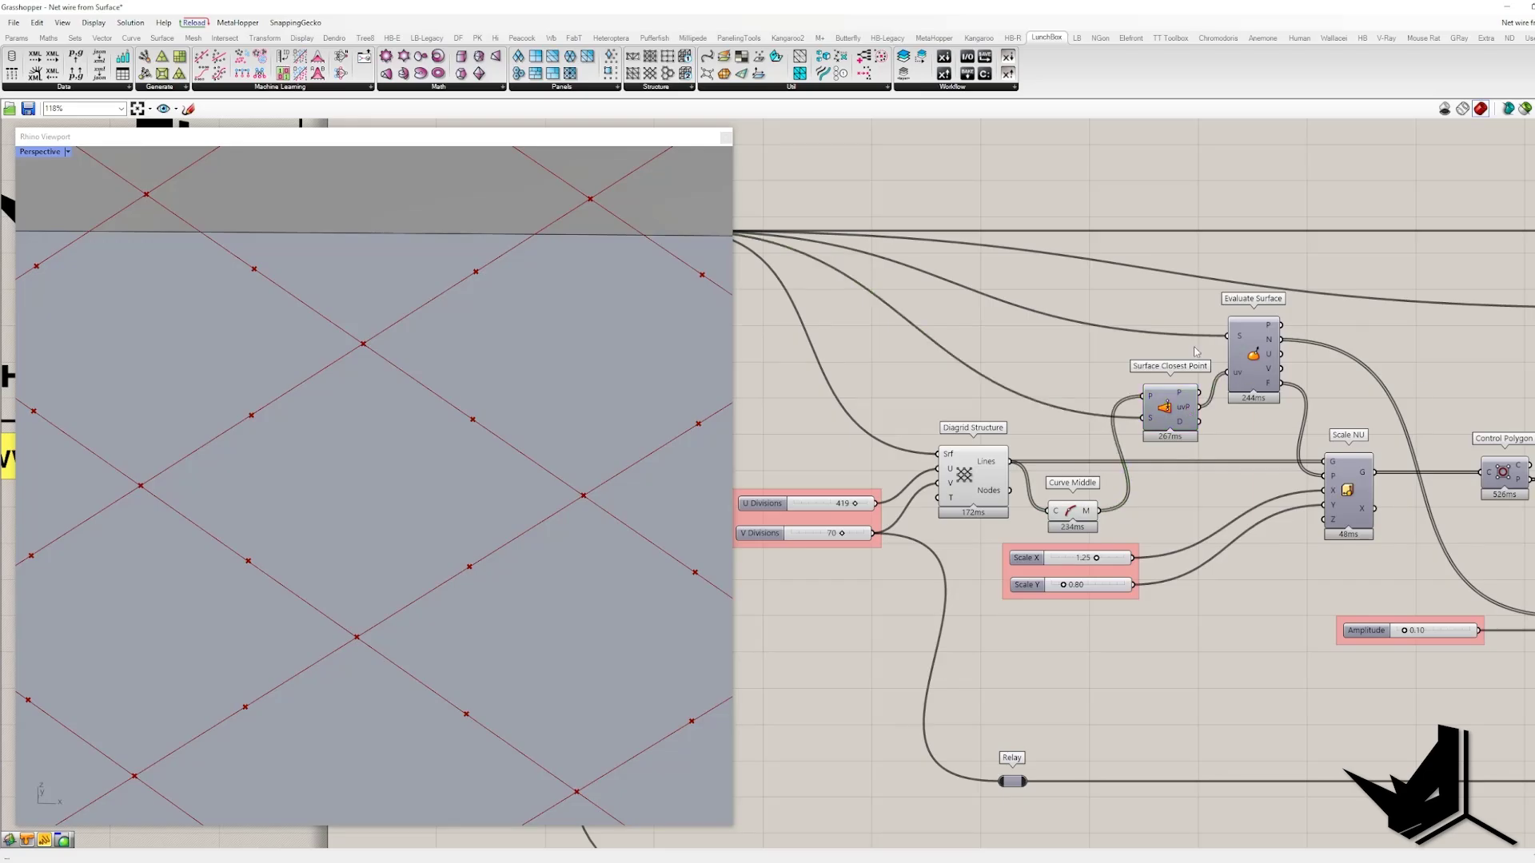
Select the Evaluate Surface component to preview its points in green over the surface
left_click(1248, 351)
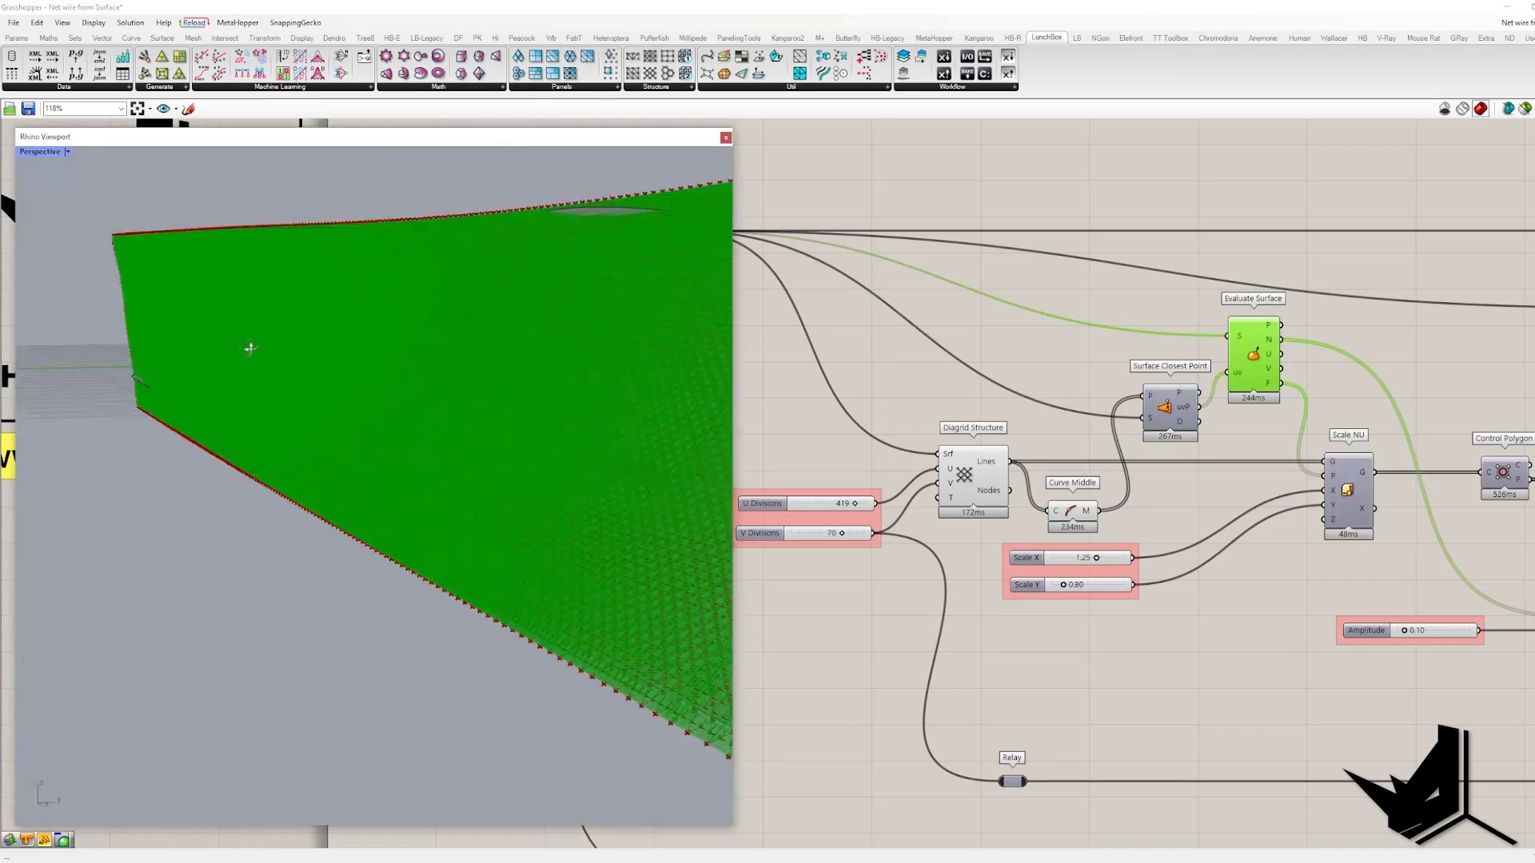